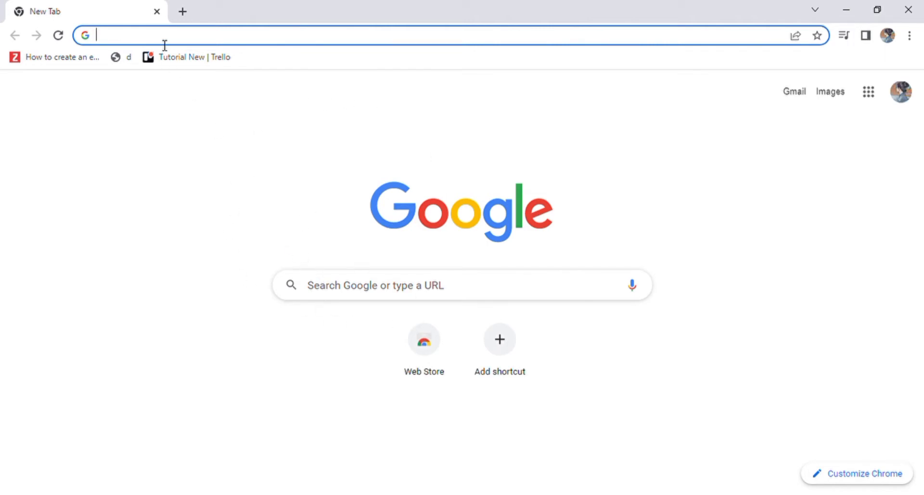
Search for 'kin' from the address bar to get the kintone login results.
type("kin")
key("Return")
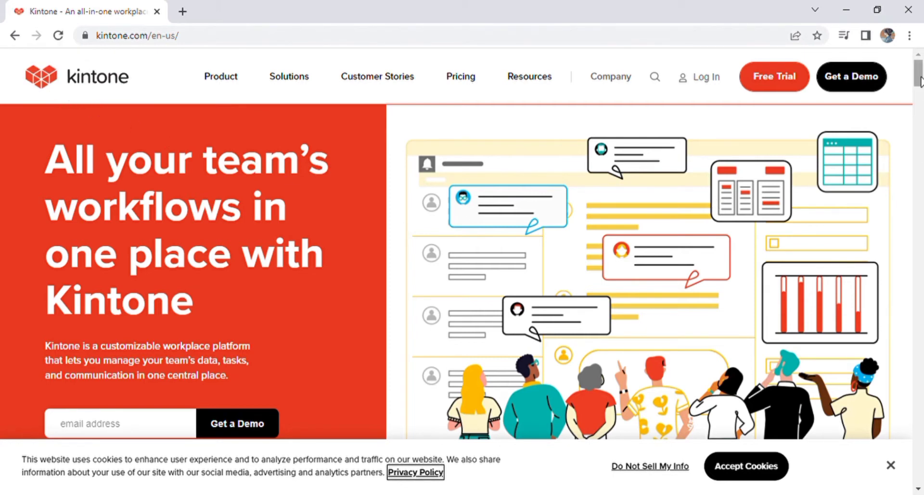
Preview the Product, Solutions and Resources menus and scroll through the homepage's feature sections.
mouse_move(221, 78)
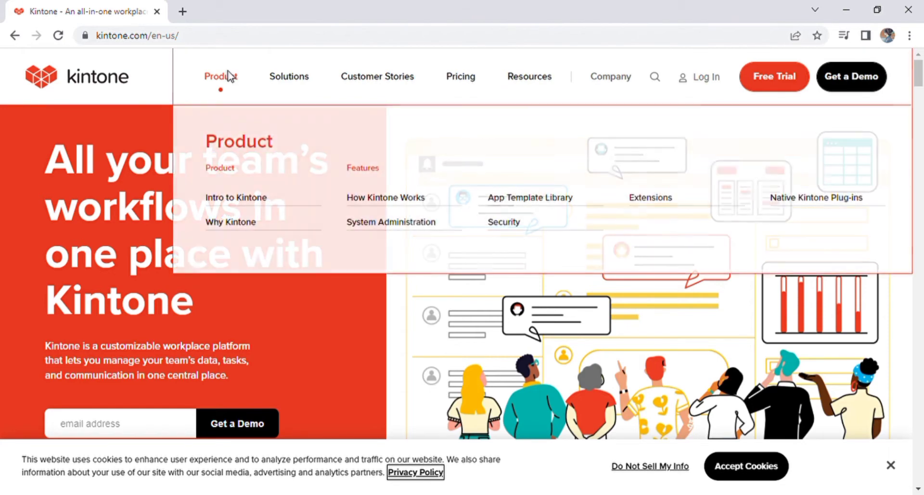
mouse_move(289, 79)
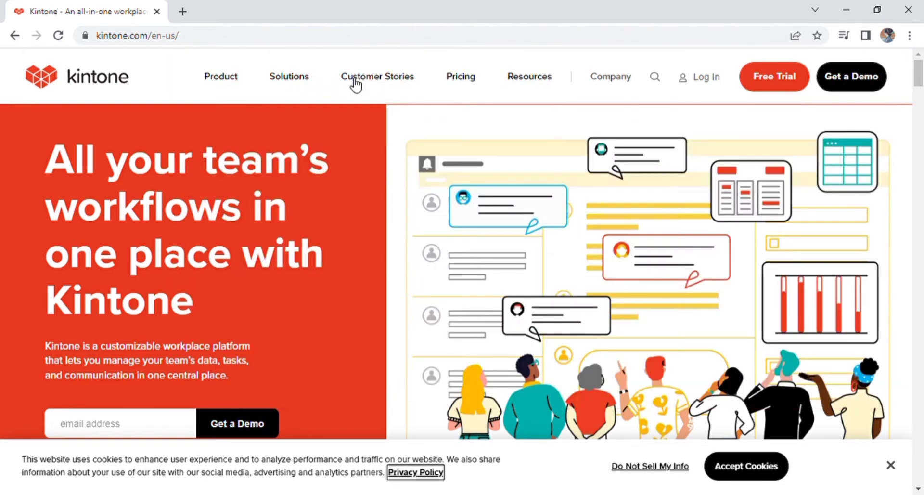
mouse_move(523, 79)
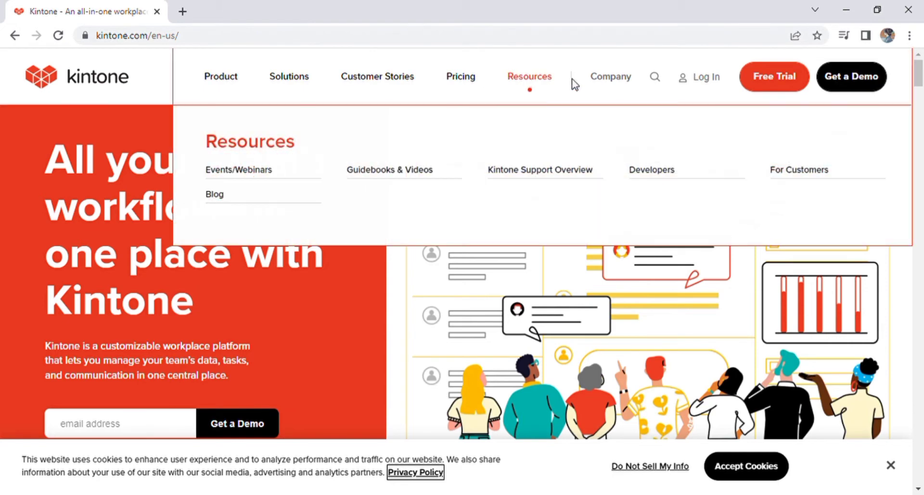
left_click_drag(918, 77, 919, 118)
left_click_drag(921, 25, 921, 35)
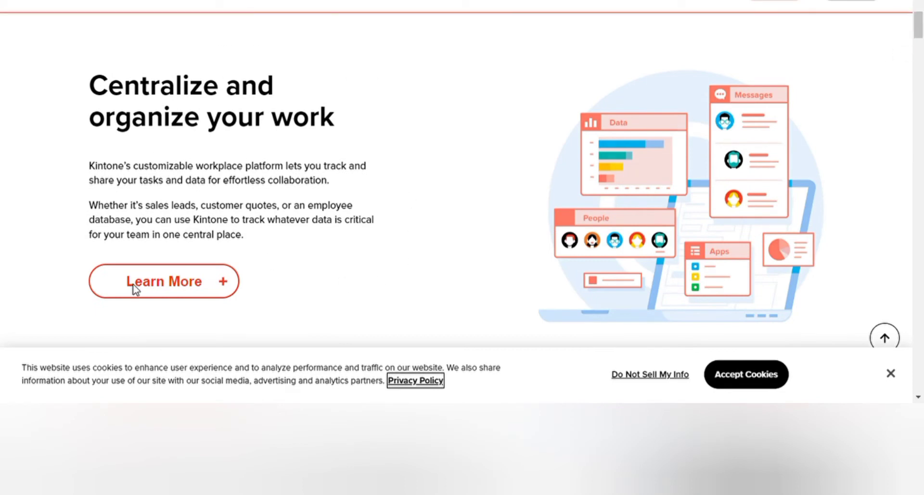
left_click_drag(921, 31, 921, 52)
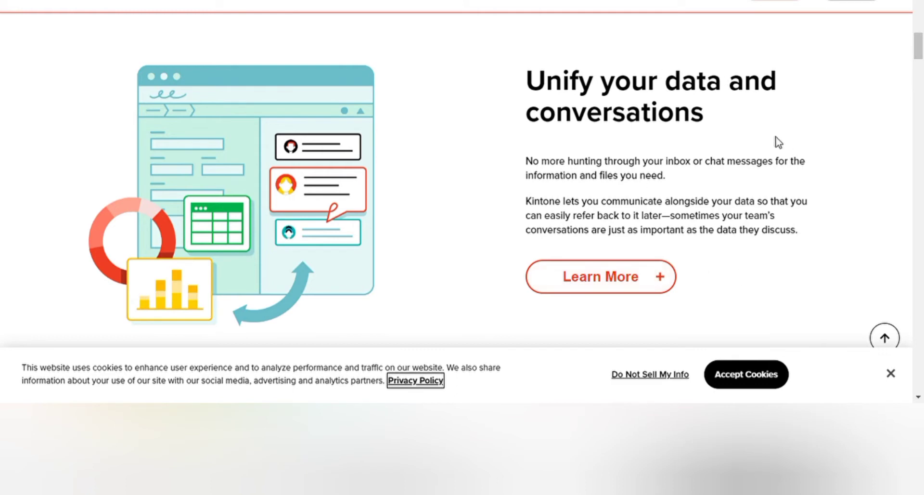
left_click_drag(922, 48, 922, 135)
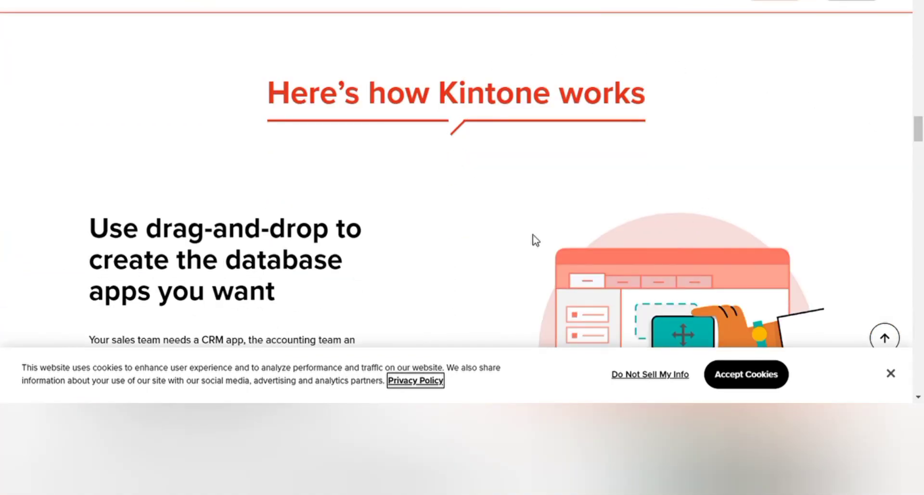
scroll(757, 214, "down", 3)
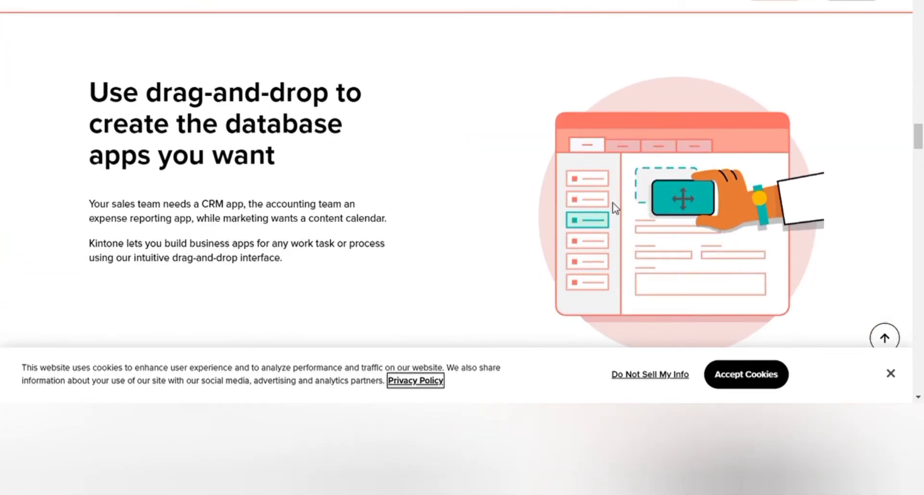
scroll(553, 154, "down", 10)
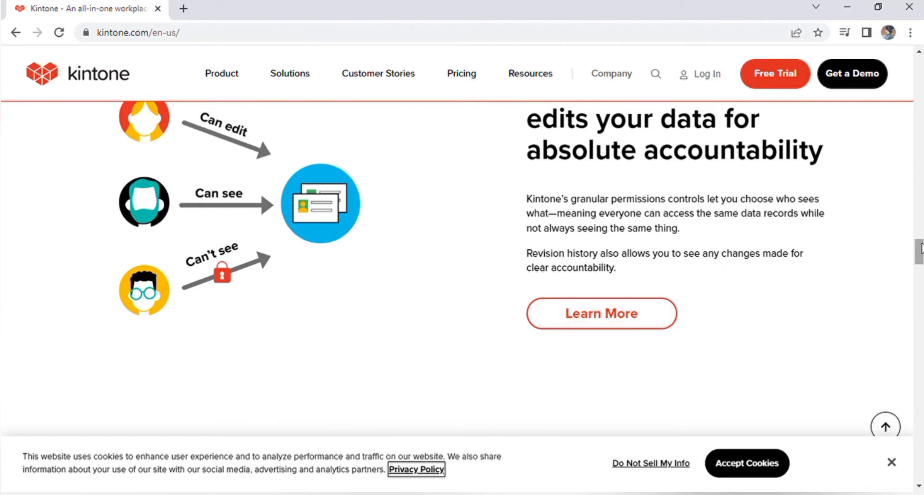
left_click_drag(920, 251, 889, 84)
scroll(889, 84, "up", 3)
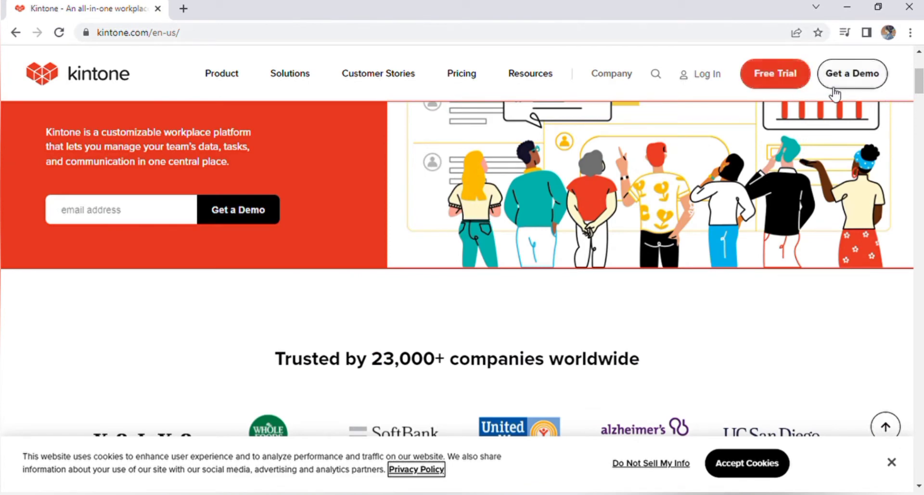
On the free trial page, fill in the work email, first and last name, and phone number.
left_click(799, 88)
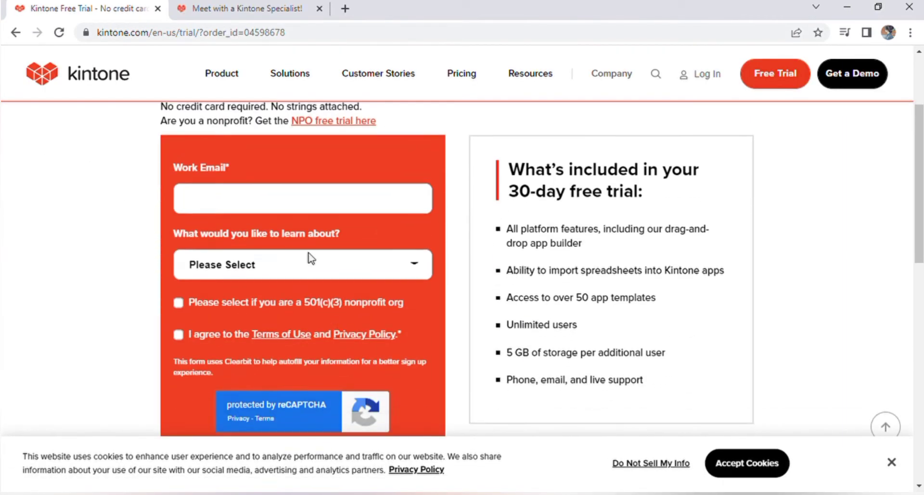
left_click(298, 202)
left_click(314, 247)
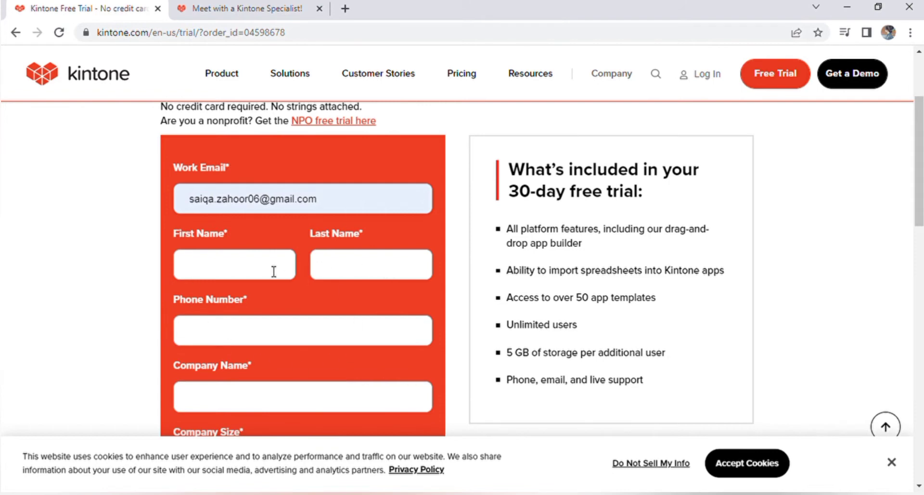
left_click(375, 263)
left_click(310, 337)
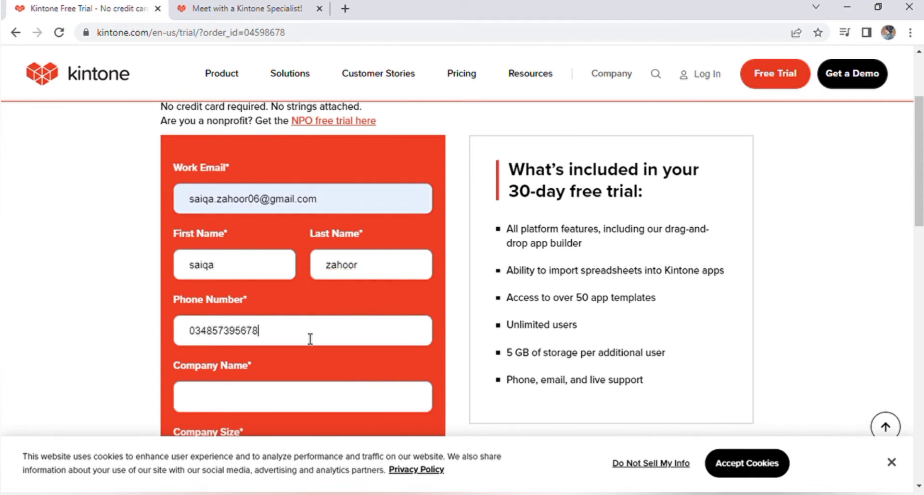
Agree to the Terms of Use and Privacy Policy and submit the sign-up form.
scroll(166, 292, "down", 3)
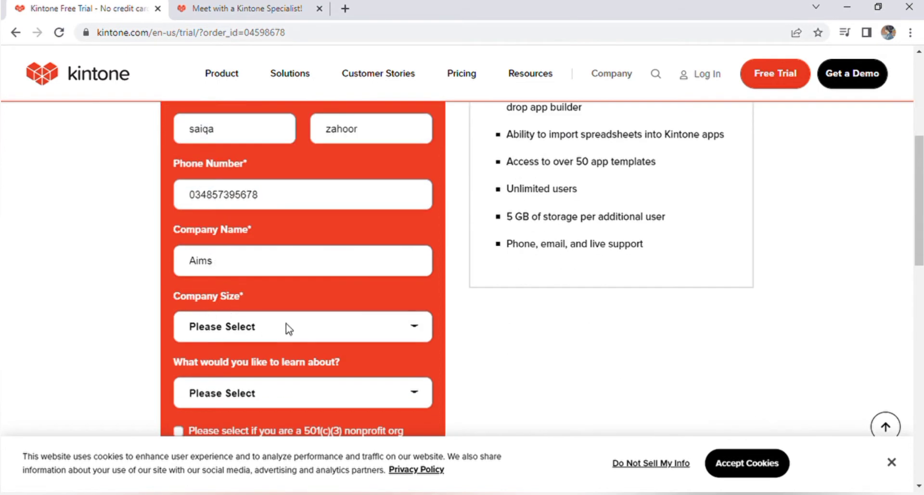
scroll(277, 387, "down", 4)
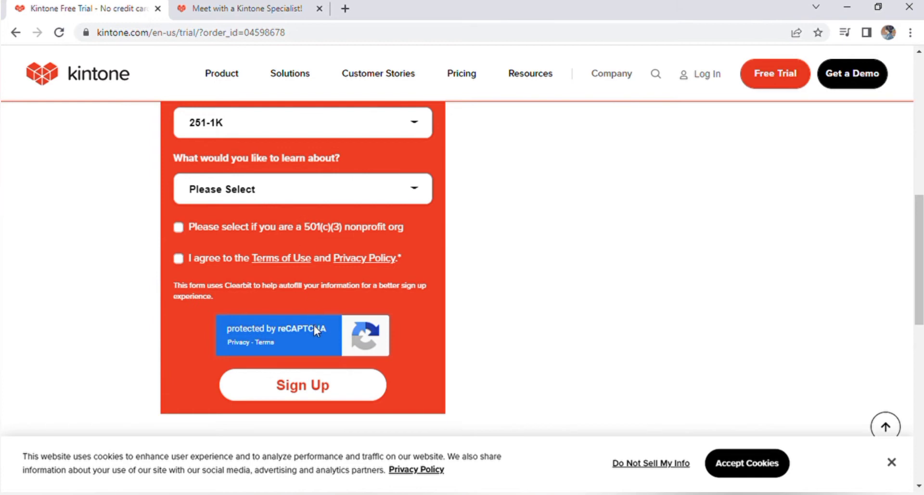
left_click(179, 258)
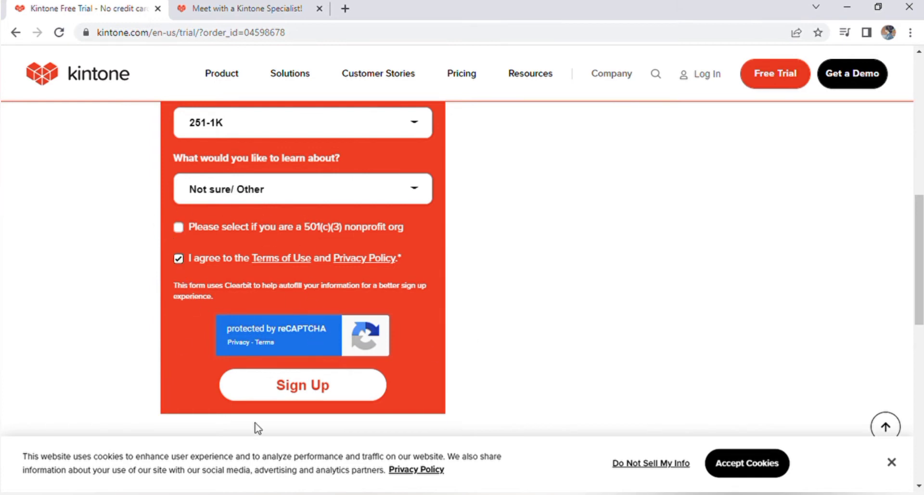
left_click(287, 388)
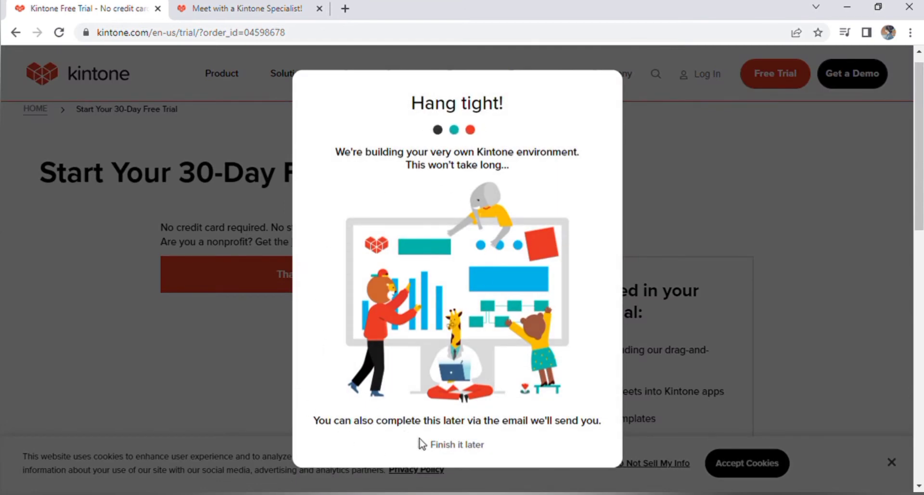
Skip waiting for setup, set and confirm the initial password, then log in with it.
left_click(439, 451)
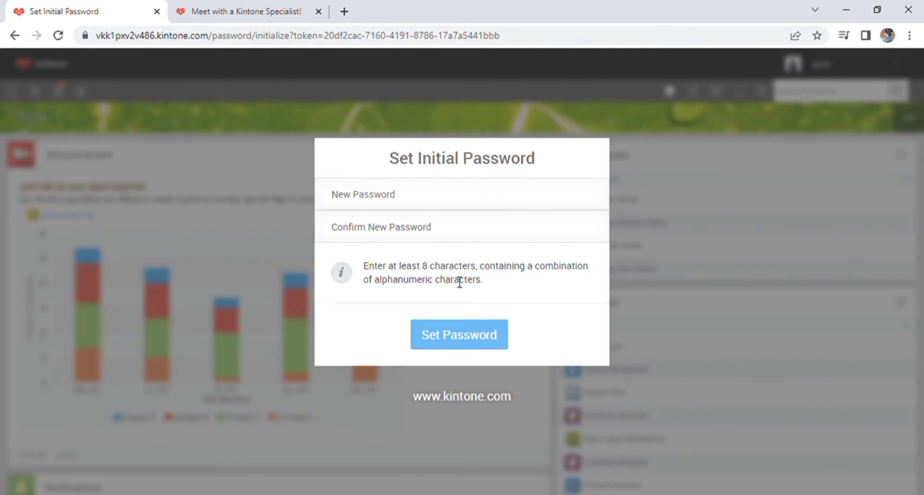
left_click(418, 199)
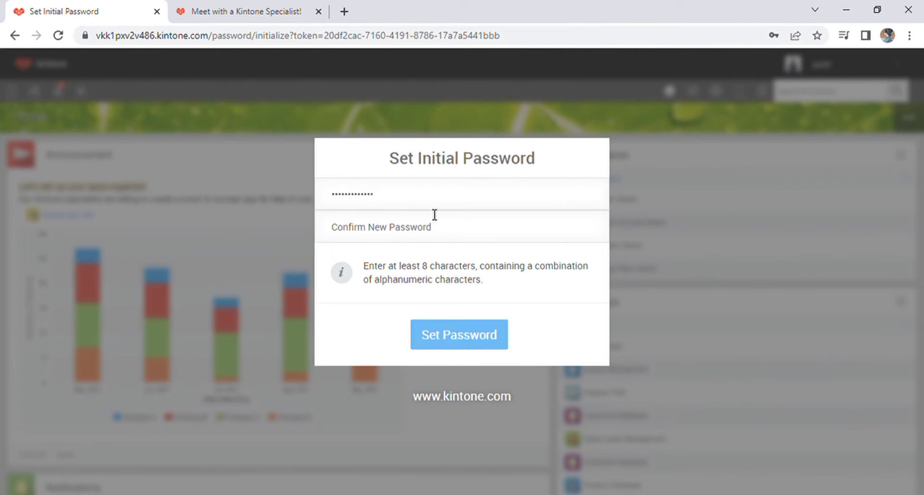
left_click(439, 229)
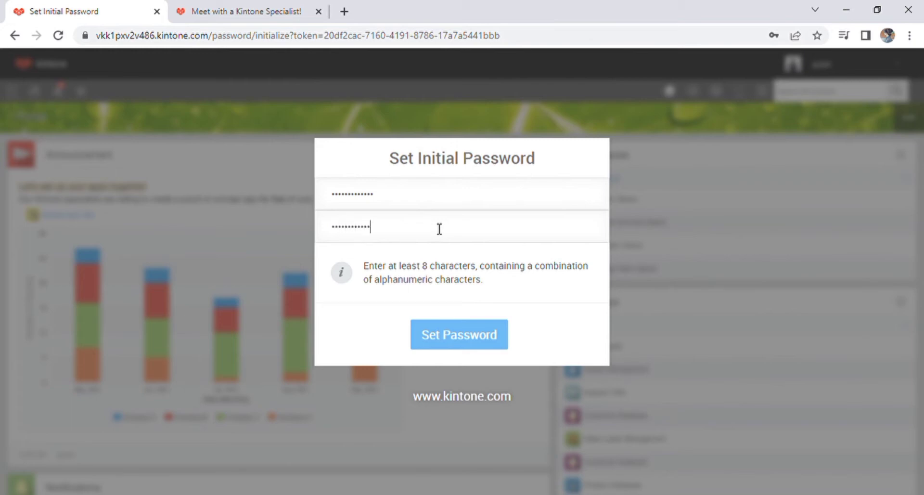
type("•")
left_click(473, 333)
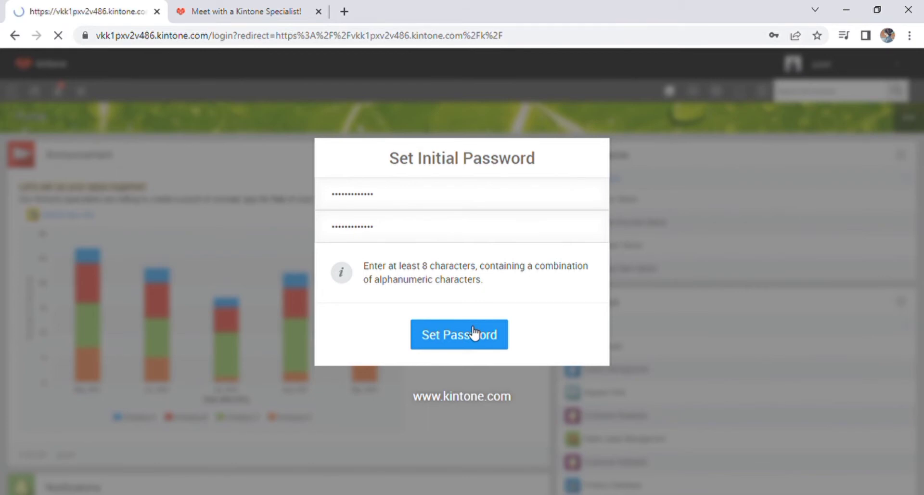
type("•••")
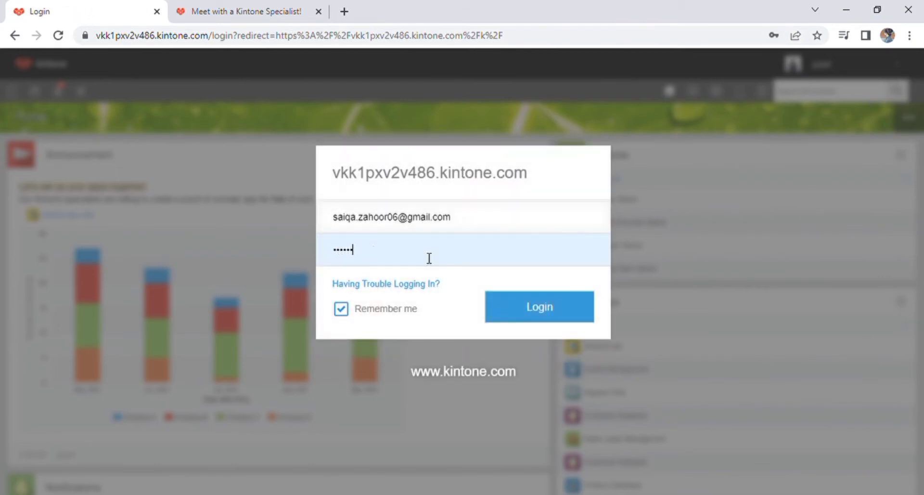
left_click(532, 306)
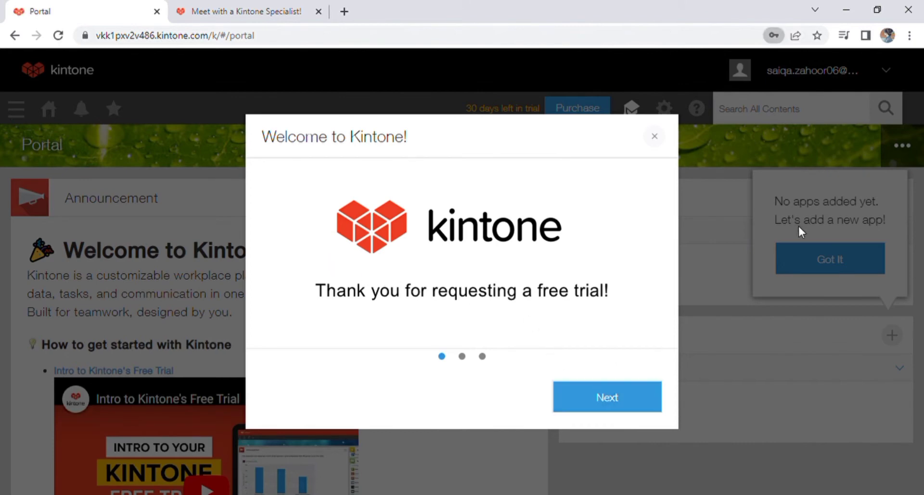
Close the welcome tour, choose Invite later, and dismiss the Introduction and Get Started panels.
left_click(596, 394)
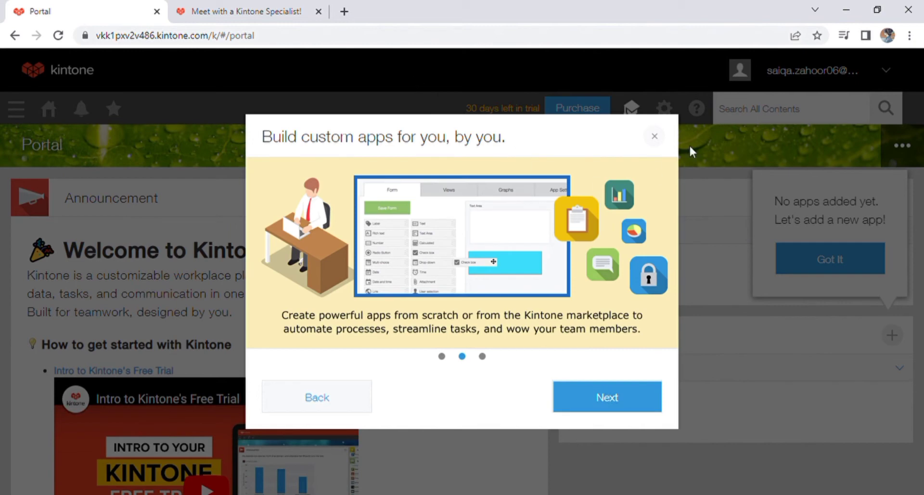
left_click(655, 137)
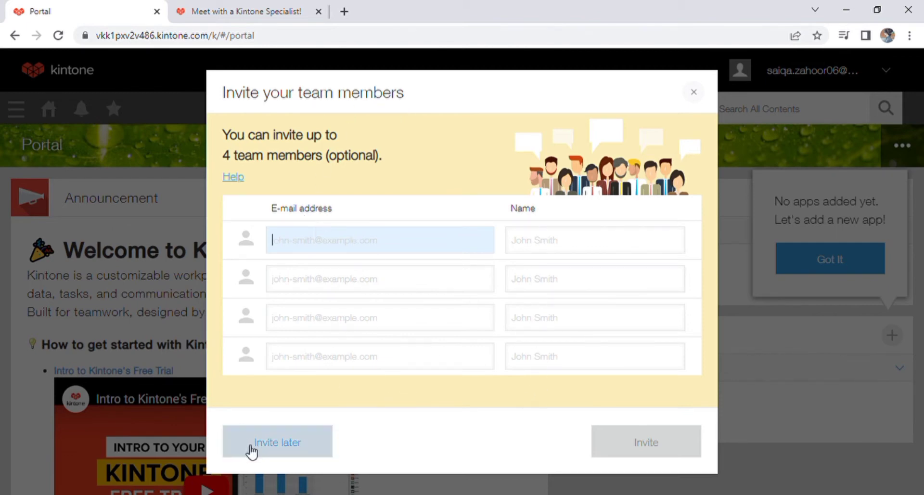
left_click(694, 90)
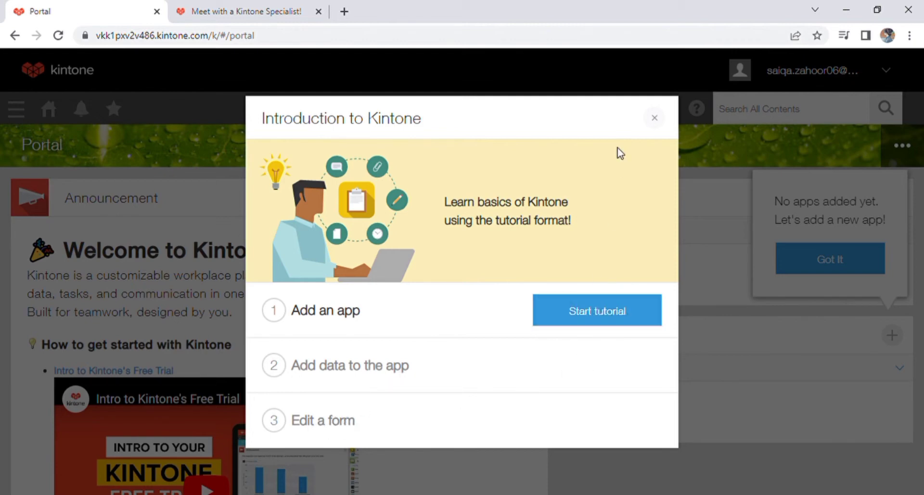
left_click(656, 120)
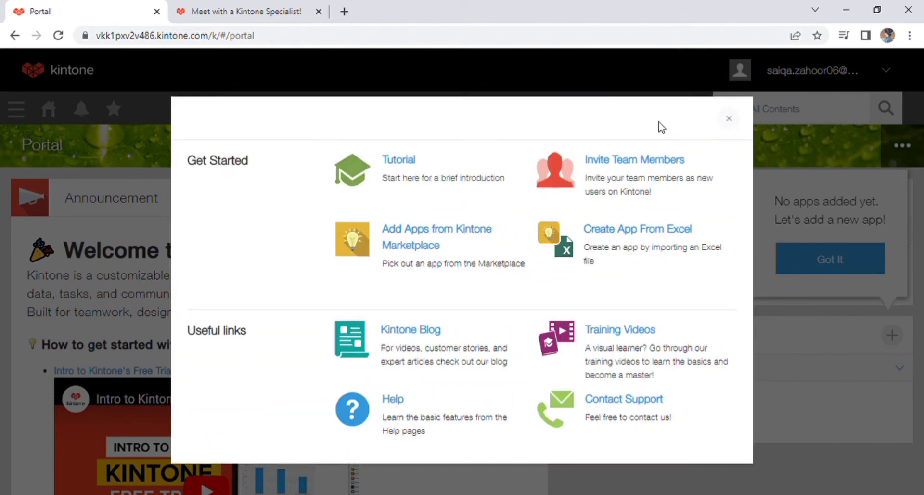
left_click(729, 118)
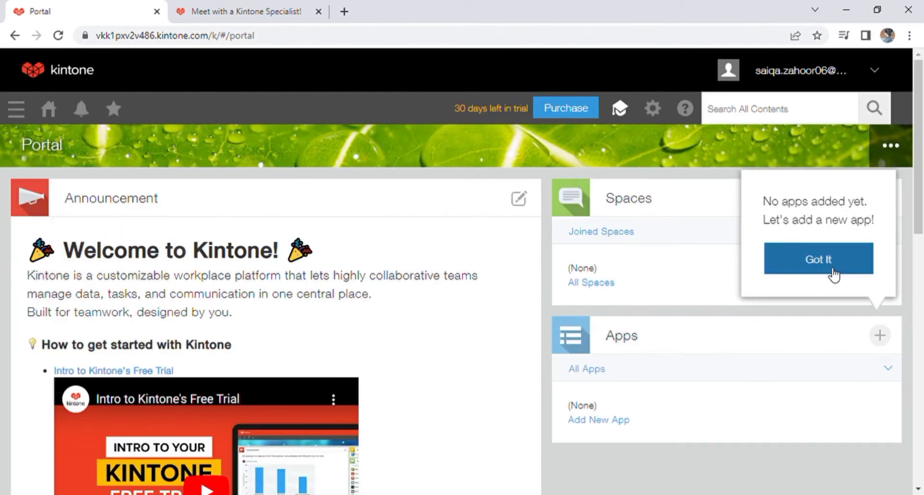
Dismiss the no-apps notice and open the Marketplace from the + beside Apps.
left_click(782, 265)
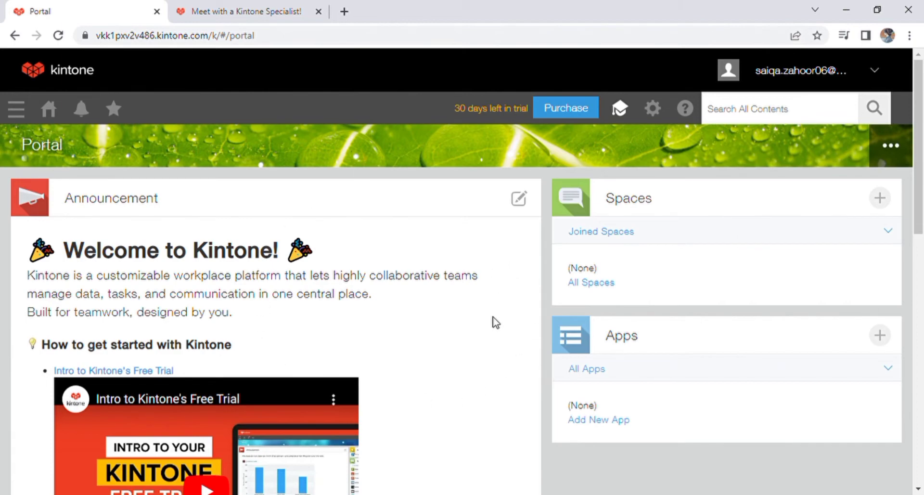
scroll(490, 317, "down", 7)
scroll(490, 316, "down", 5)
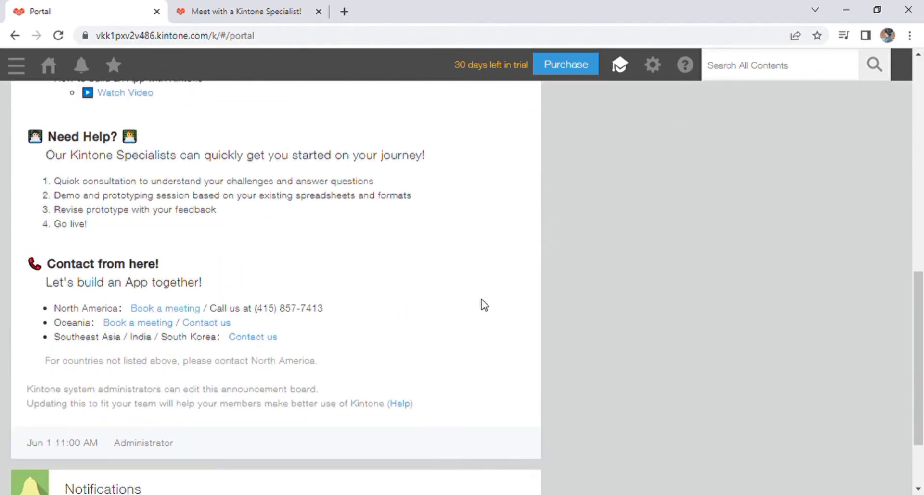
scroll(485, 302, "up", 12)
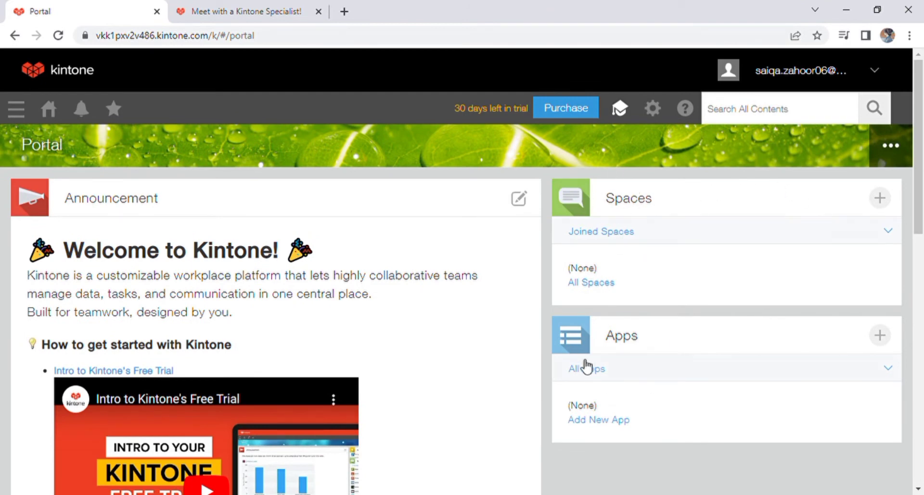
left_click(885, 342)
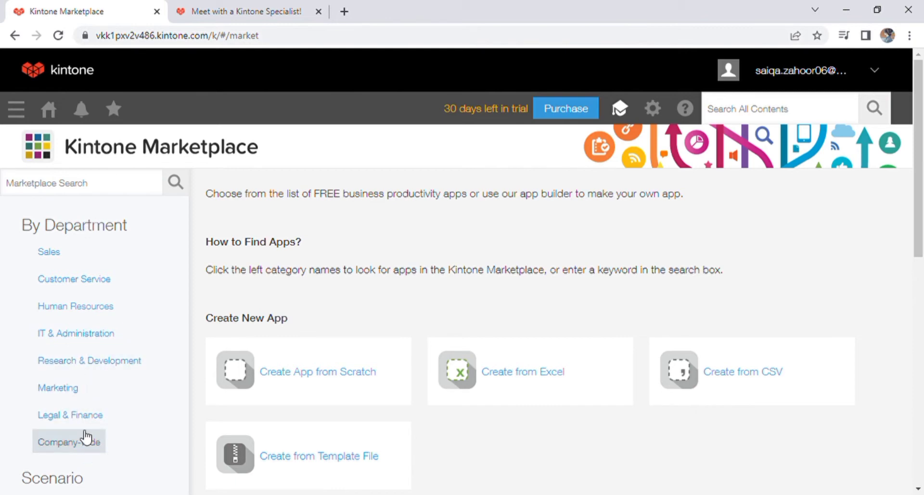
Browse the Marketplace's featured apps, then choose Create App from Scratch.
scroll(105, 269, "down", 5)
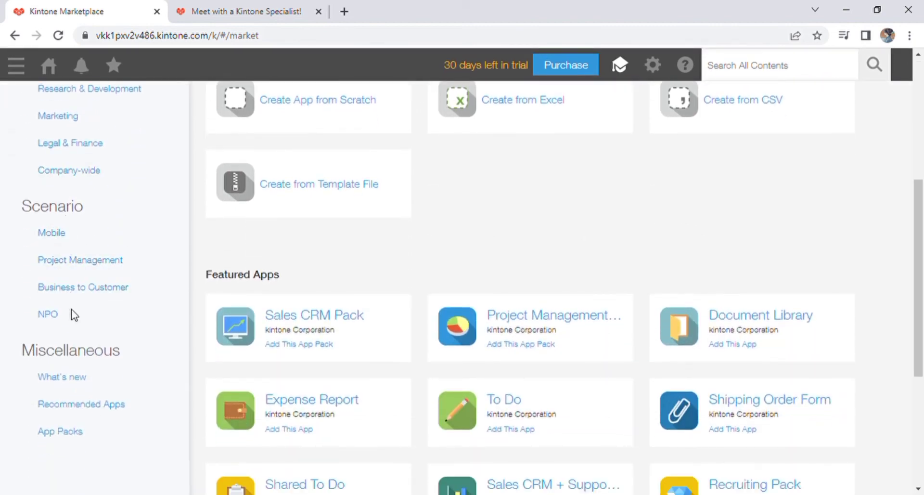
scroll(85, 320, "down", 3)
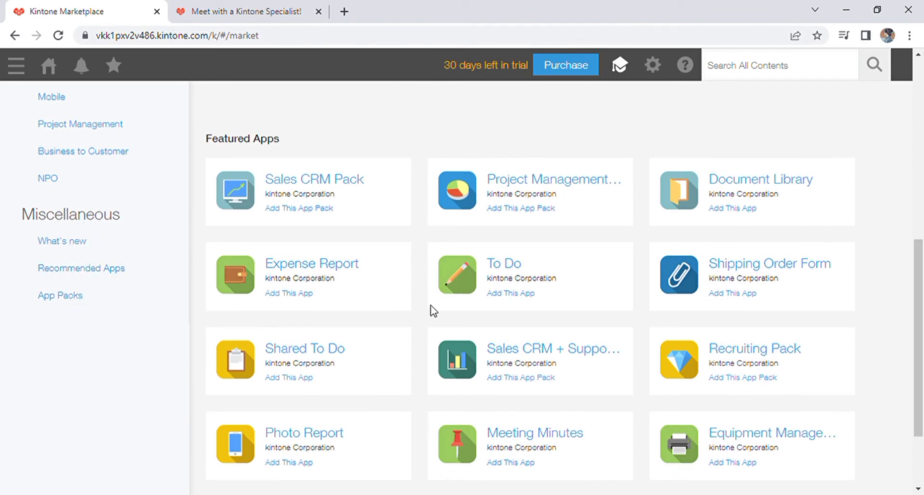
scroll(444, 291, "down", 2)
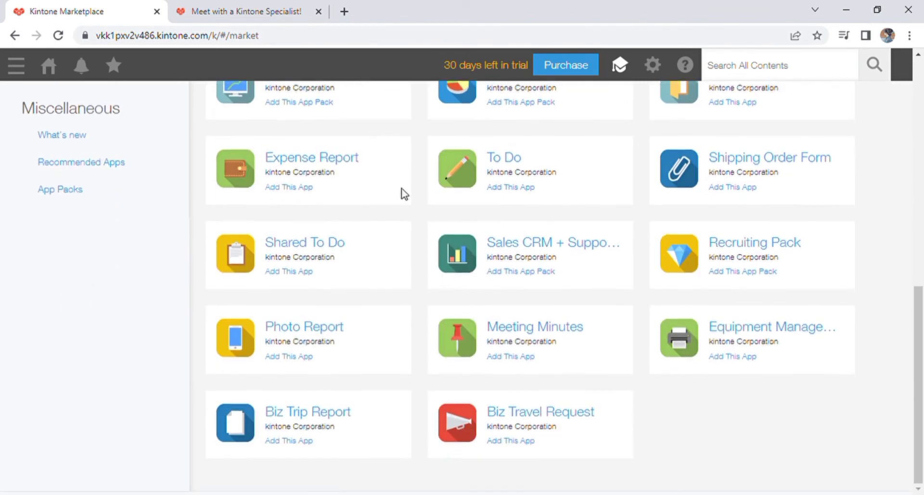
scroll(457, 438, "up", 9)
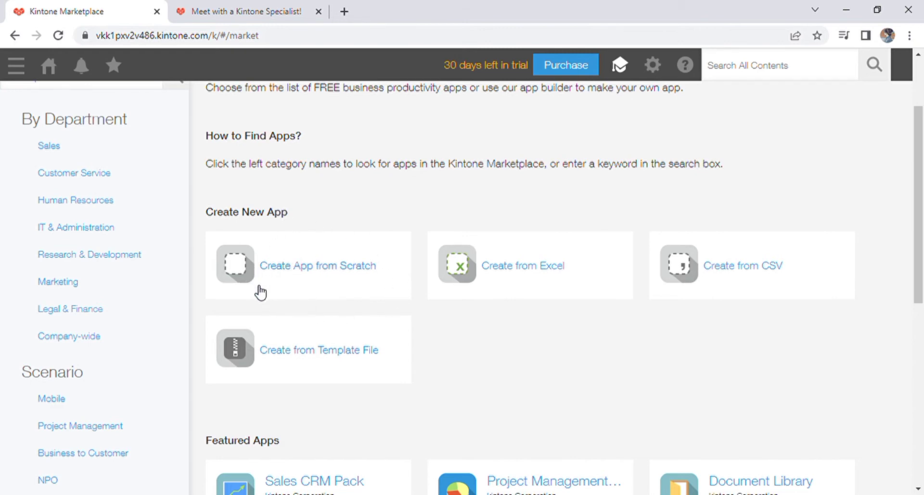
left_click(316, 285)
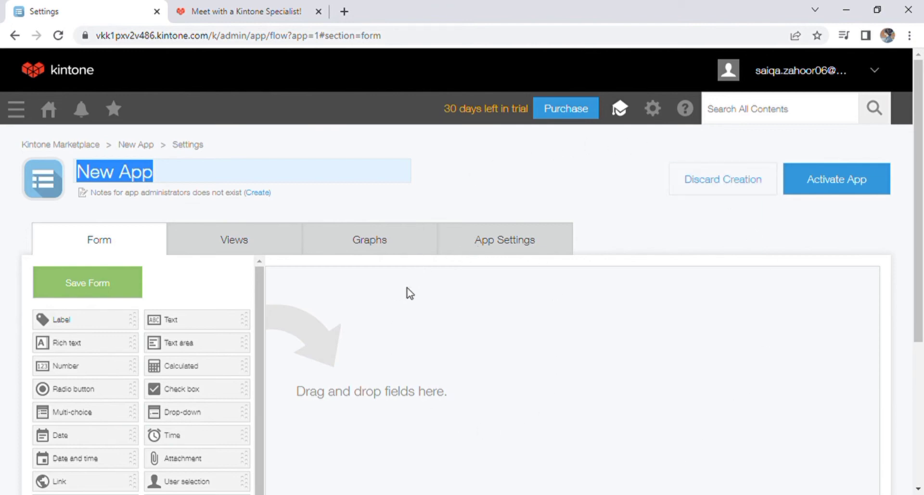
Select the app name field and erase the default 'New App' name.
left_click(166, 176)
key("BackSpace")
key("BackSpace")
key("BackSpace")
key("BackSpace")
key("BackSpace")
key("BackSpace")
key("BackSpace")
Name the app 'MY FIRST APP' and set its icon to the purple atom.
type("MY FIRST APP")
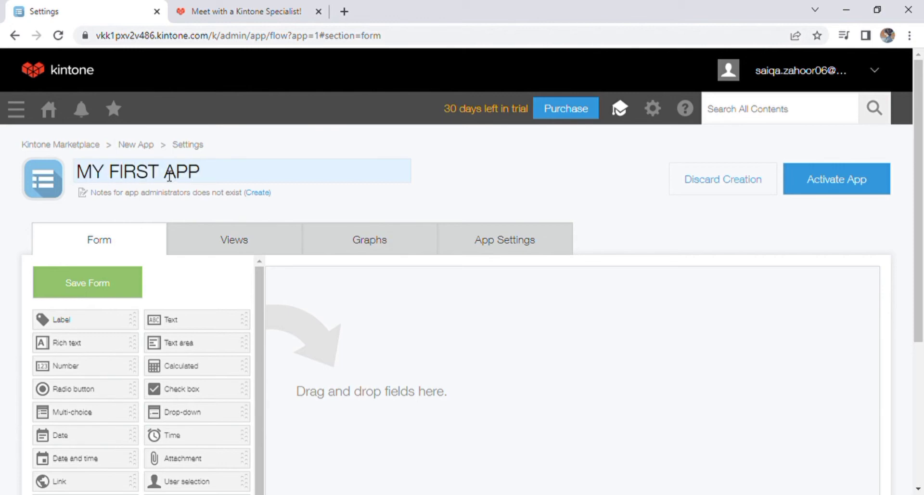
key("Return")
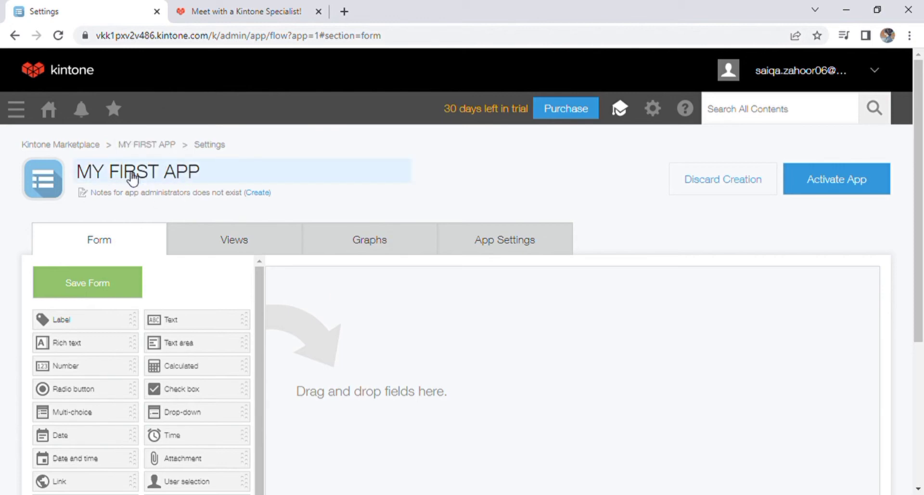
left_click(44, 183)
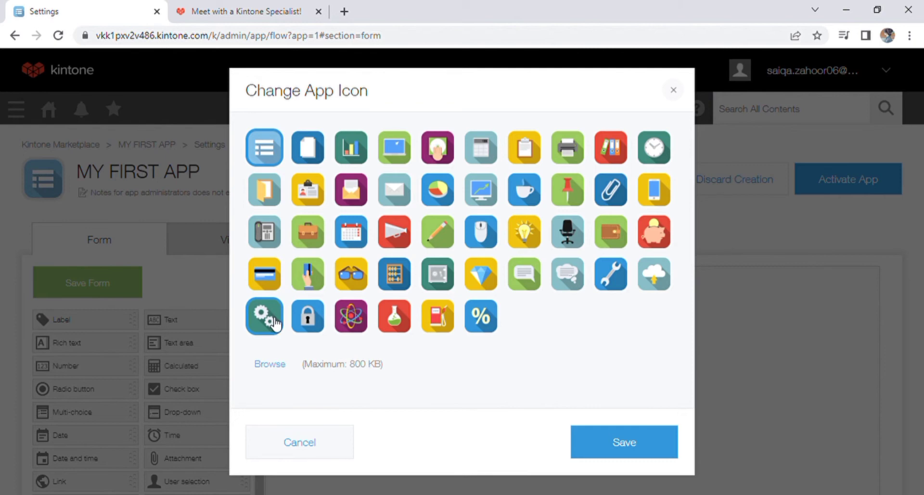
left_click(352, 316)
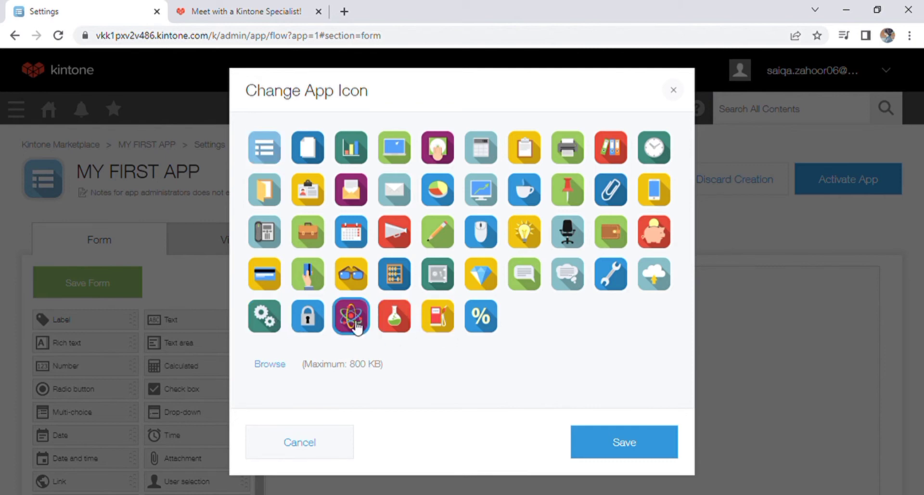
left_click(580, 445)
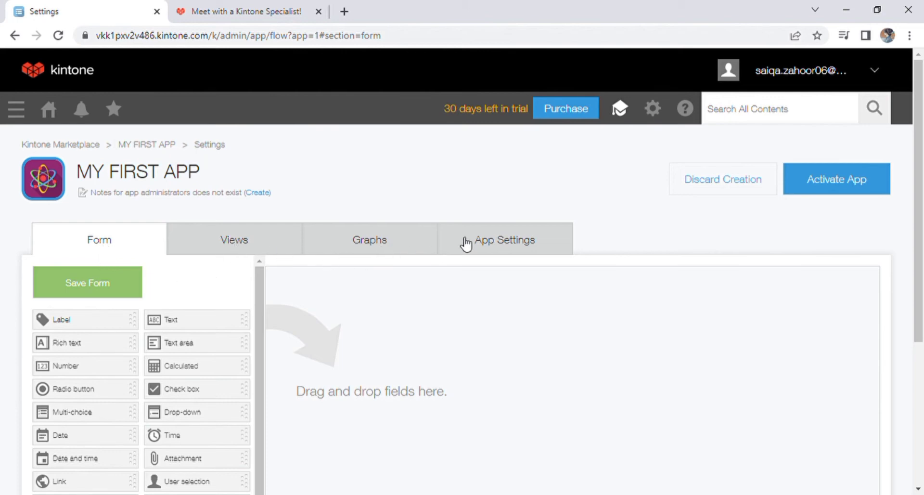
Stack a Text, Check box, Drop-down, Radio button, then Created by field down the form.
scroll(322, 288, "down", 3)
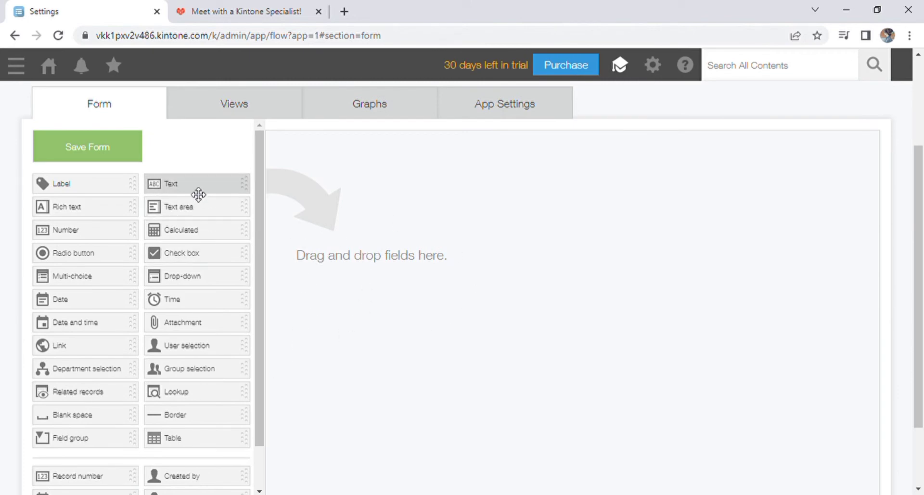
left_click_drag(198, 194, 361, 185)
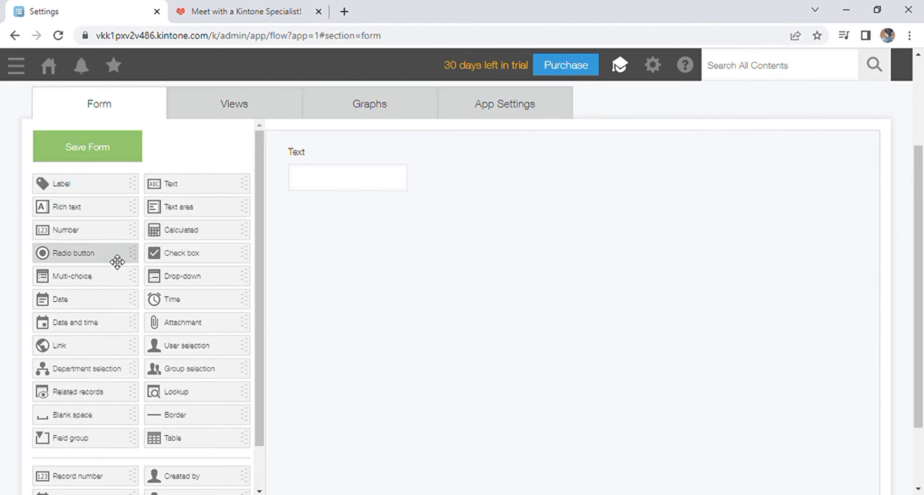
scroll(147, 347, "down", 2)
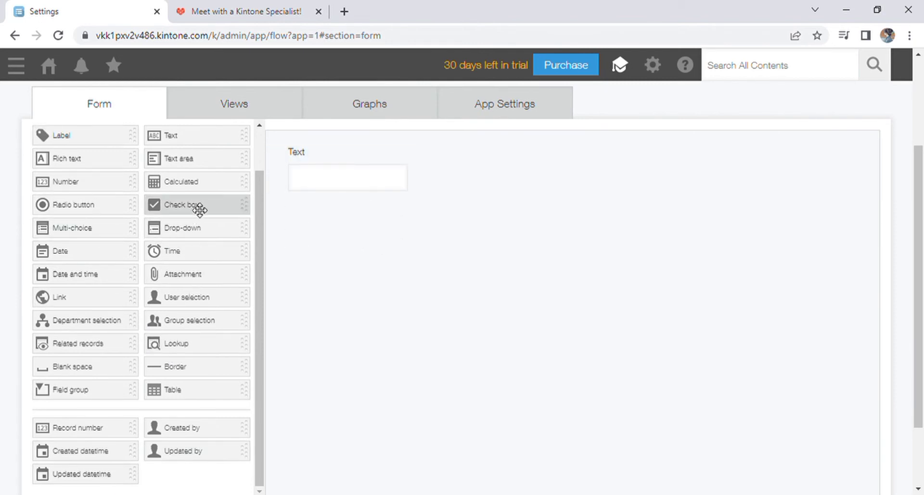
left_click_drag(205, 214, 342, 231)
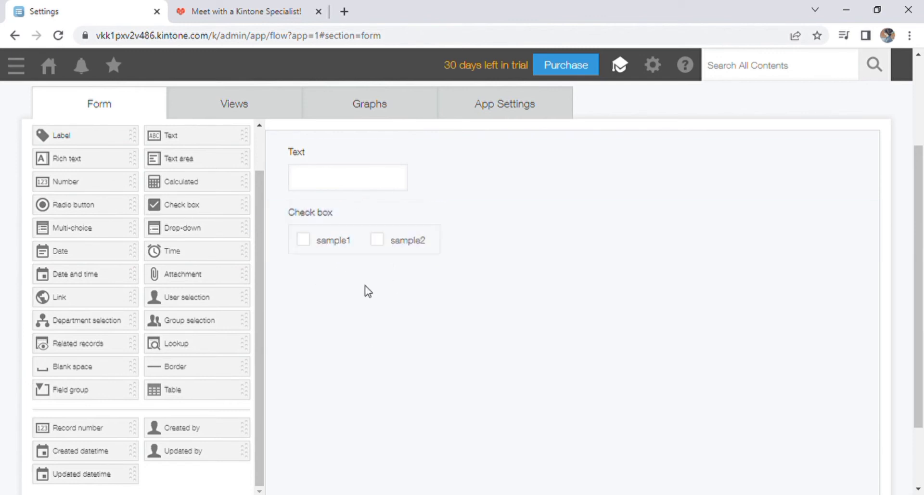
left_click_drag(183, 227, 337, 305)
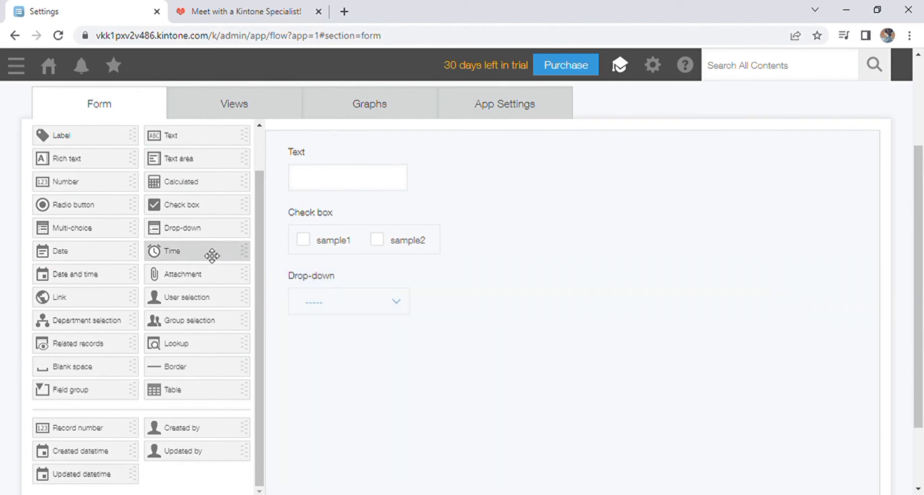
left_click_drag(83, 209, 410, 378)
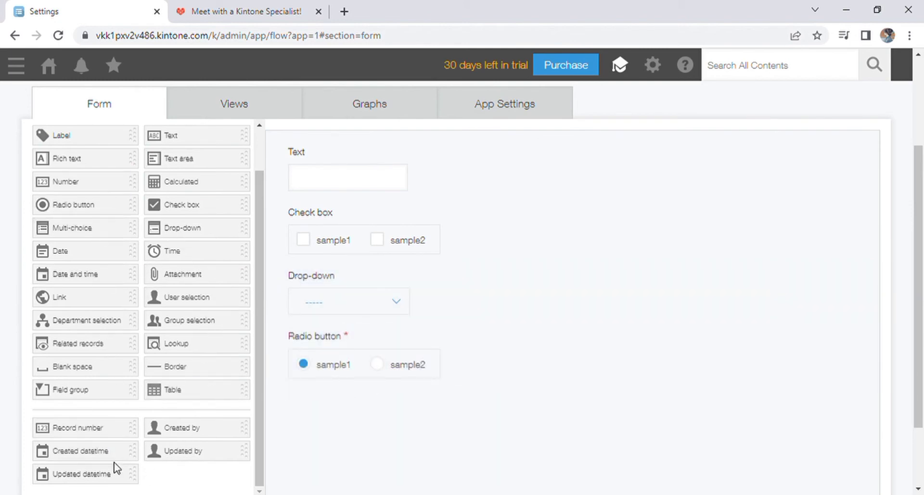
left_click_drag(206, 433, 371, 413)
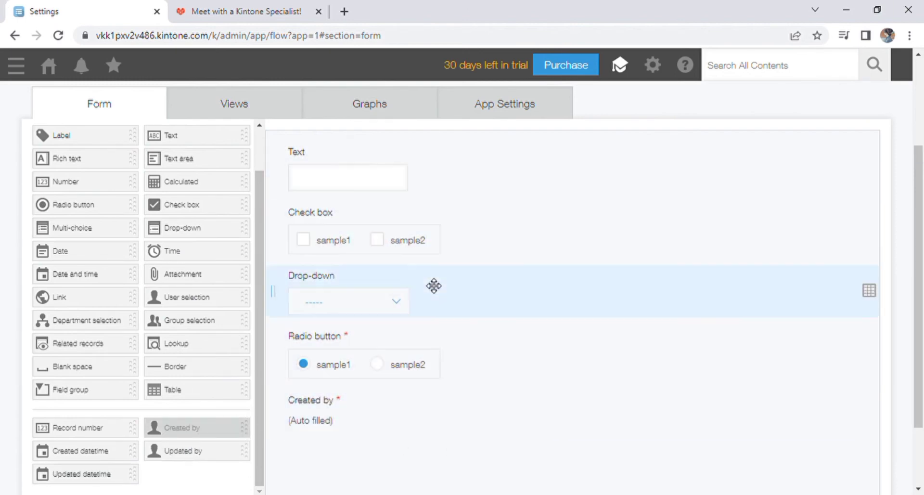
Rename the Text field to 'name', make it required, limit it to 7–15 characters, and default it to MA.
left_click(435, 334)
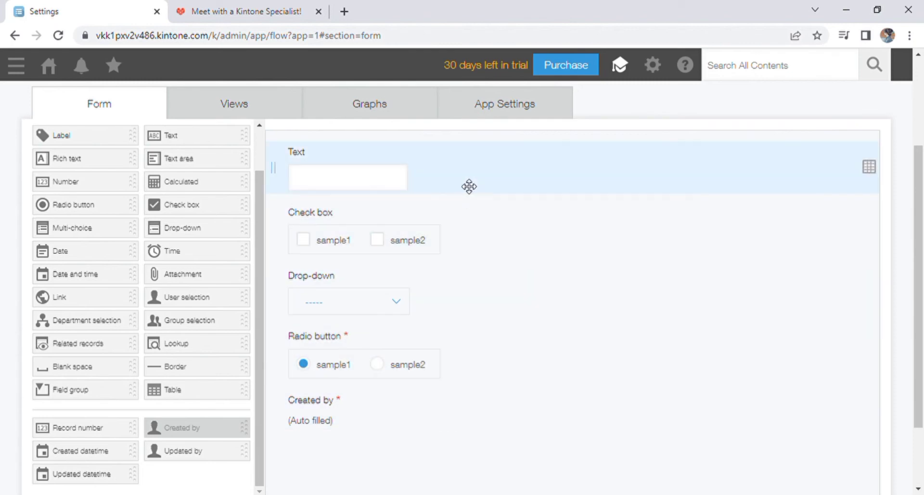
left_click(403, 151)
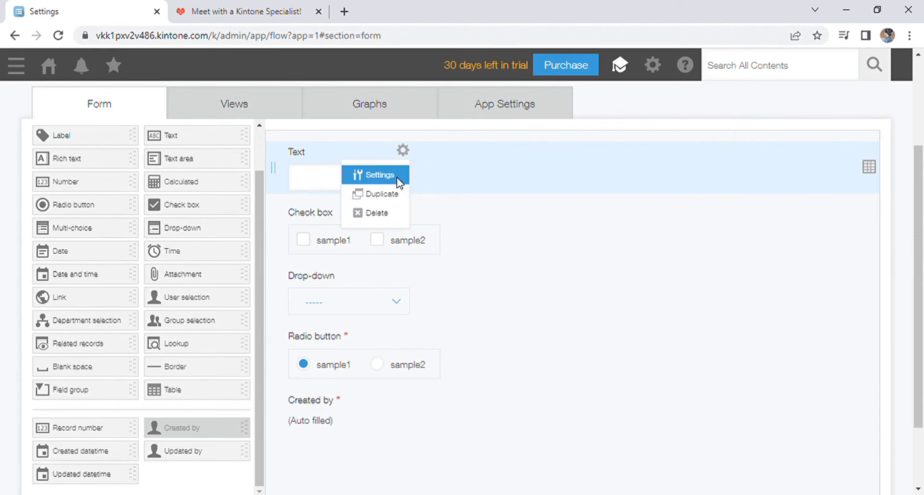
left_click(387, 176)
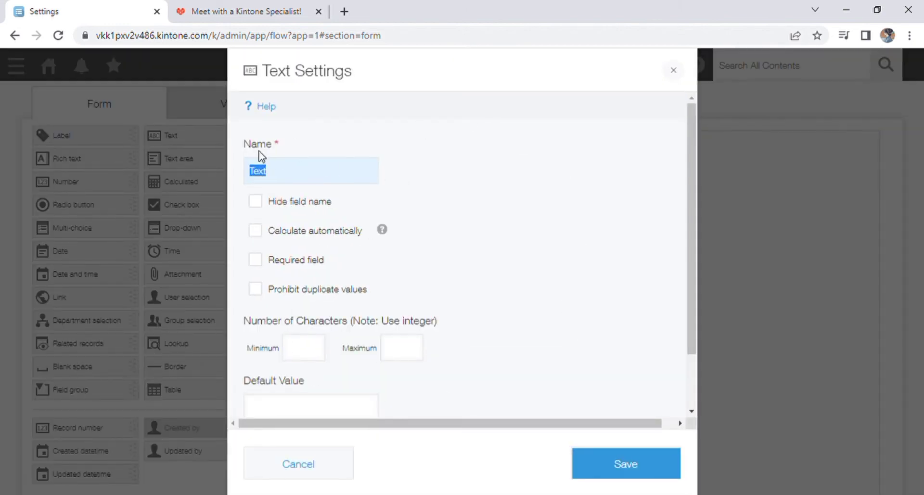
left_click(281, 177)
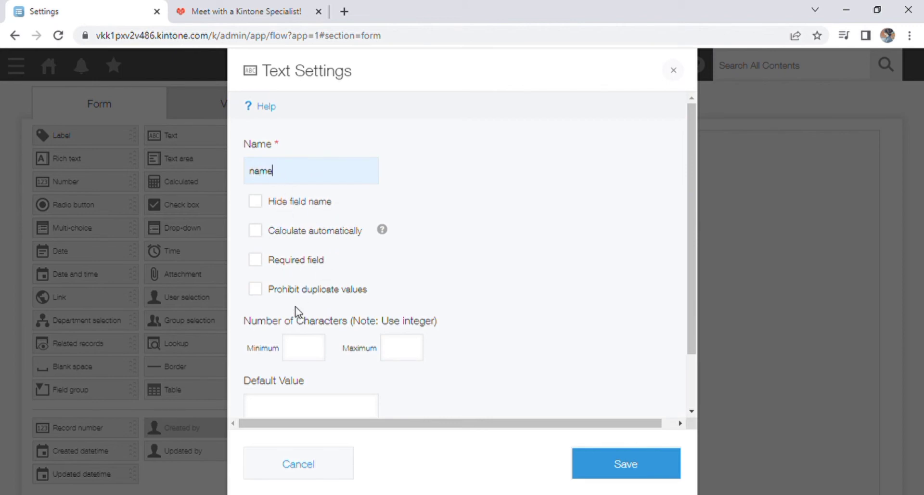
left_click(260, 263)
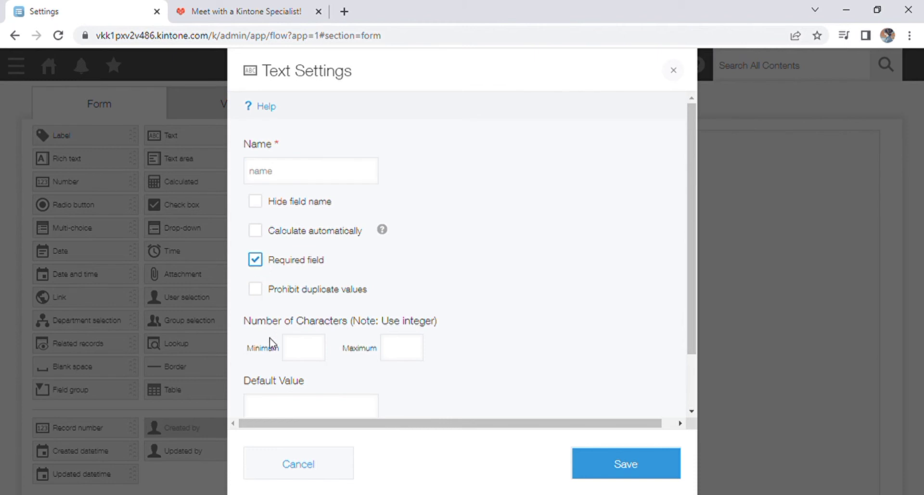
left_click(321, 355)
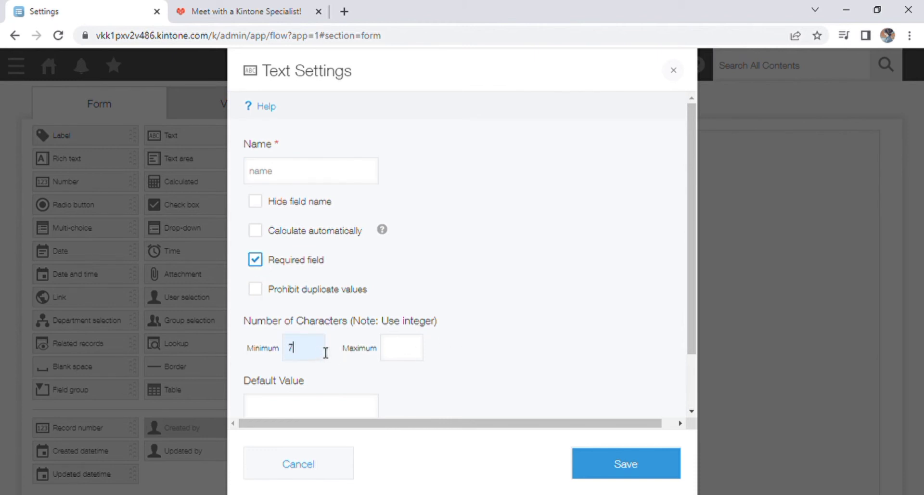
left_click(404, 347)
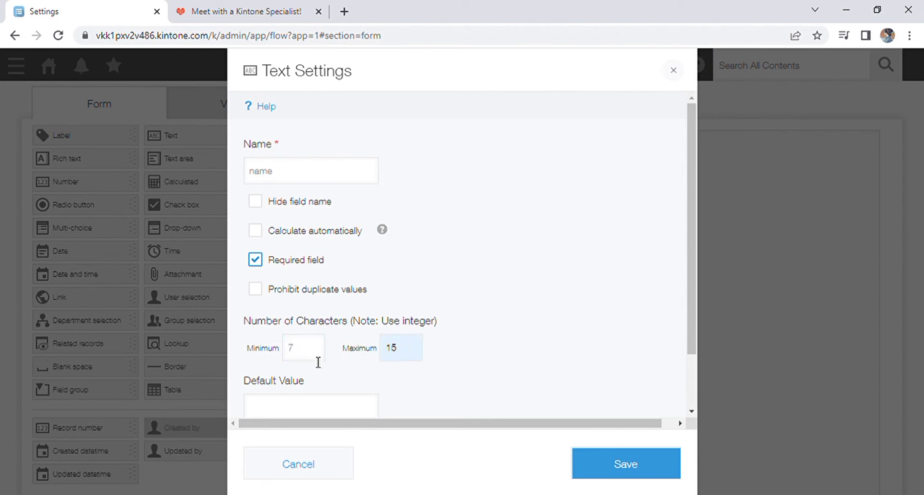
scroll(340, 373, "down", 2)
left_click(335, 338)
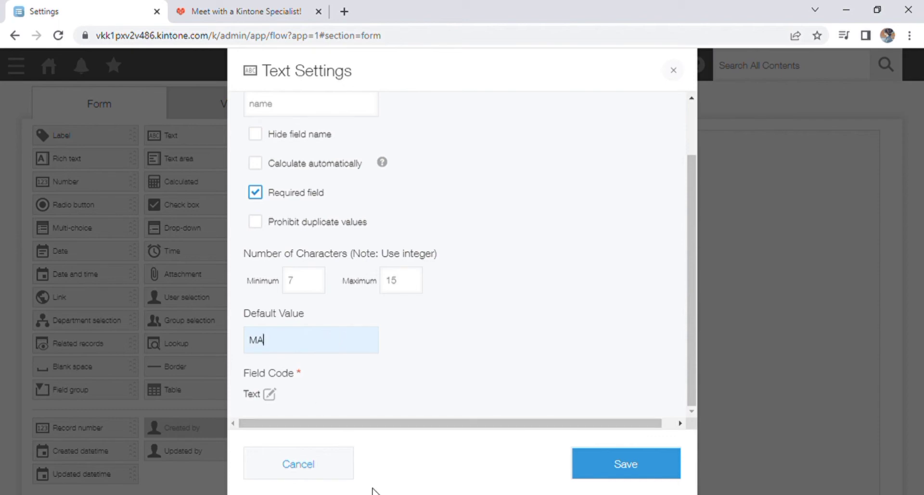
left_click(618, 465)
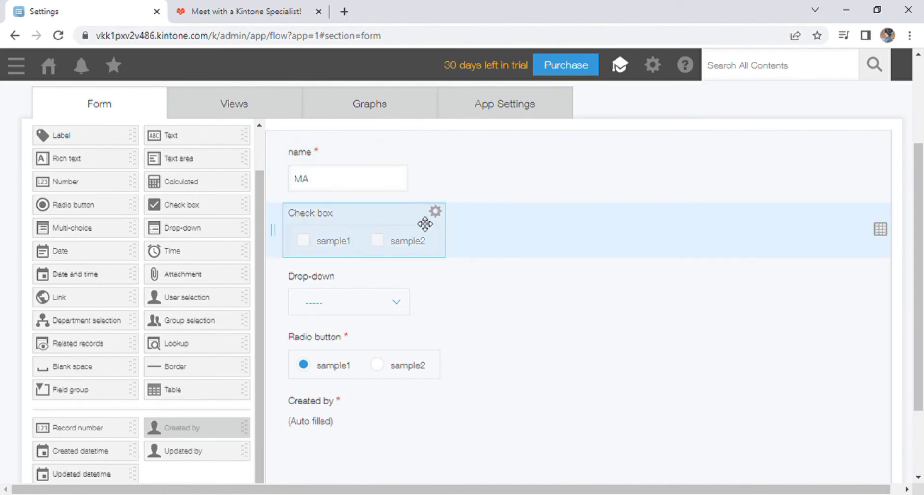
Make the check box a required 'status' field with options done, pending and others, and save it.
left_click(435, 212)
left_click(419, 237)
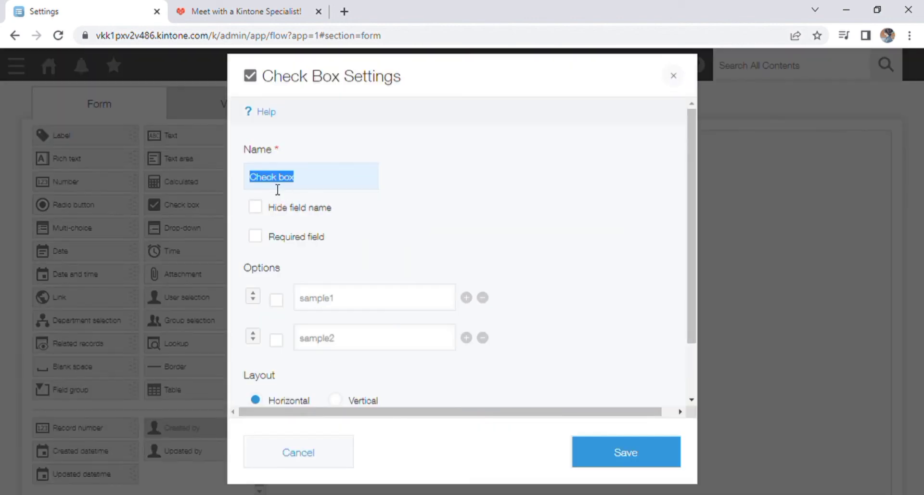
left_click(321, 186)
left_click(263, 238)
left_click(370, 302)
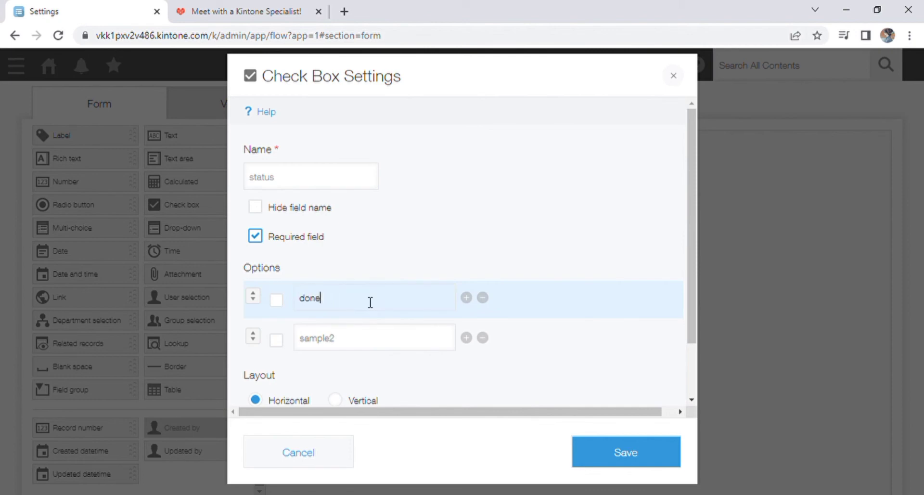
left_click(366, 346)
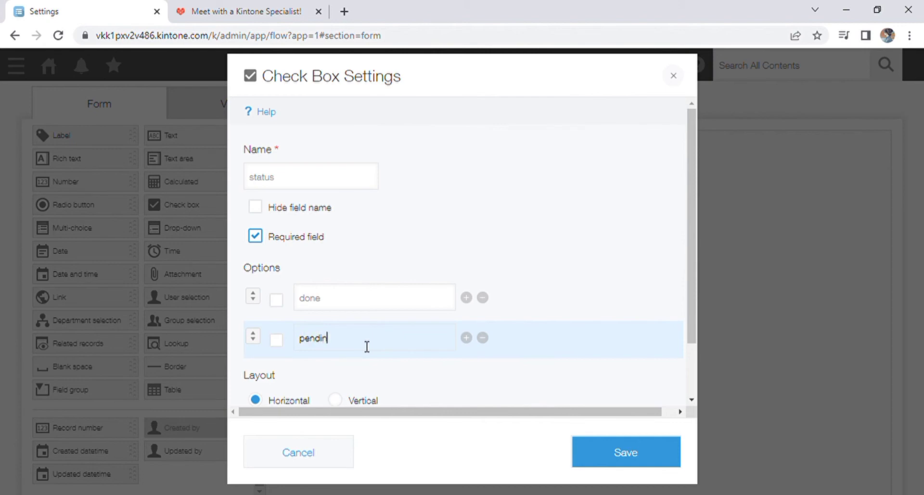
left_click(466, 336)
left_click(405, 375)
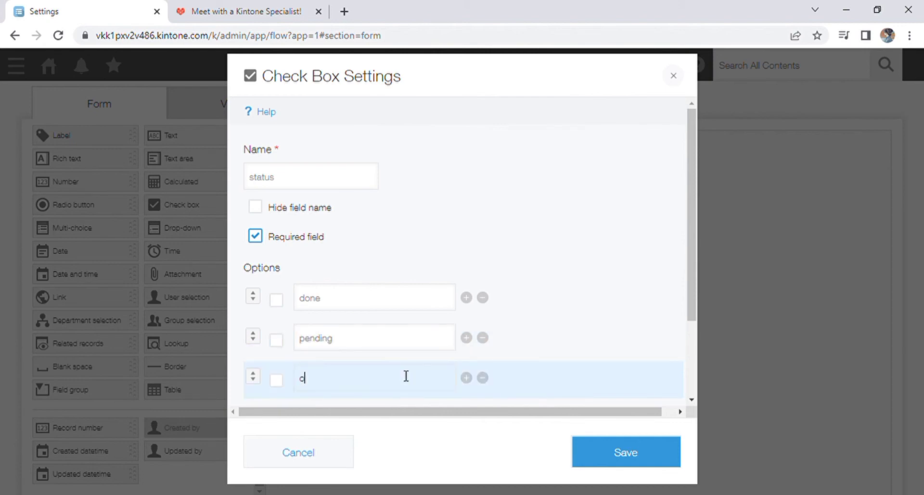
left_click(643, 459)
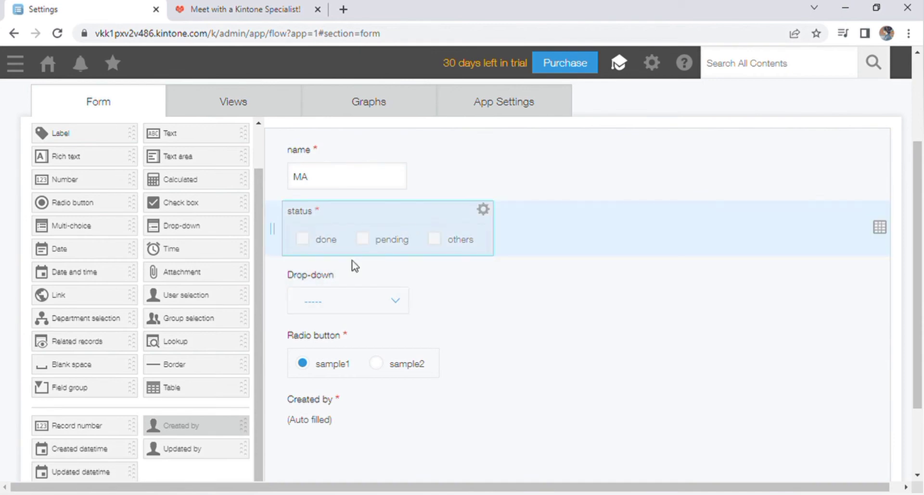
Make the drop-down a required 'city' field with lahore, karachi and multan, defaulting to lahore.
mouse_move(406, 278)
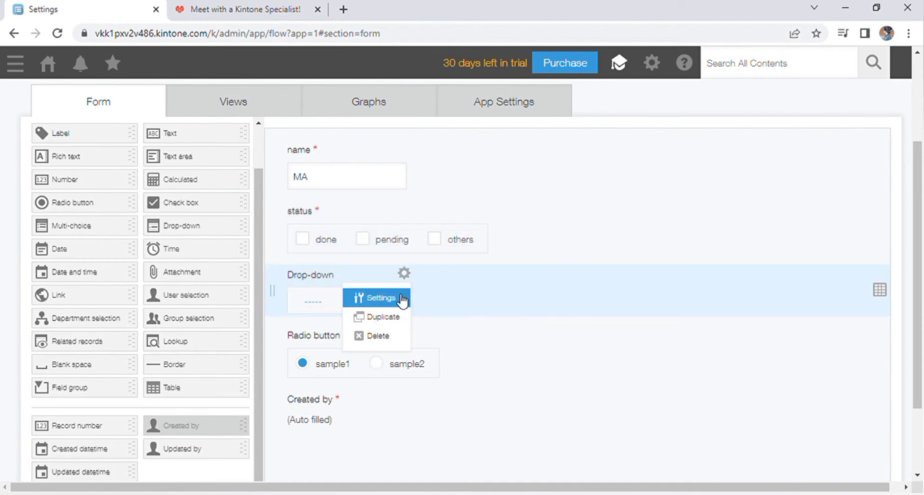
left_click(377, 298)
left_click(320, 181)
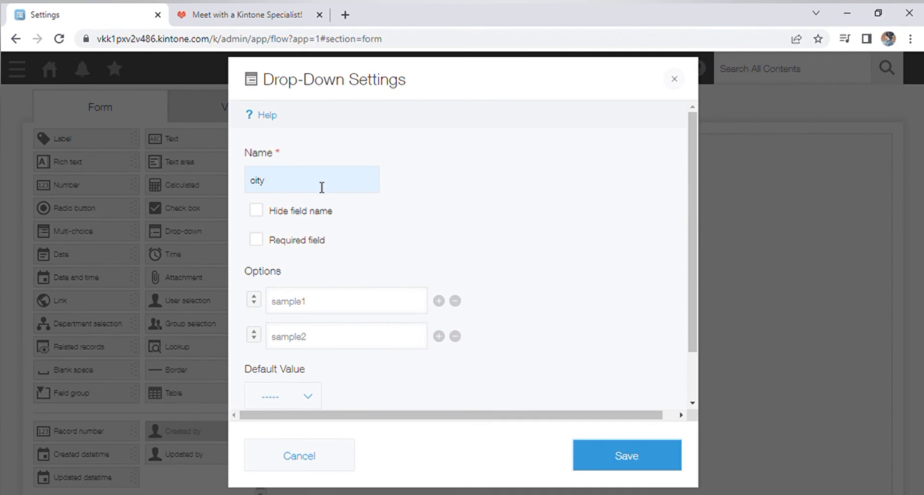
left_click(266, 240)
left_click(326, 304)
key("BackSpace")
key("BackSpace")
key("BackSpace")
key("BackSpace")
key("BackSpace")
key("BackSpace")
key("BackSpace")
left_click(326, 349)
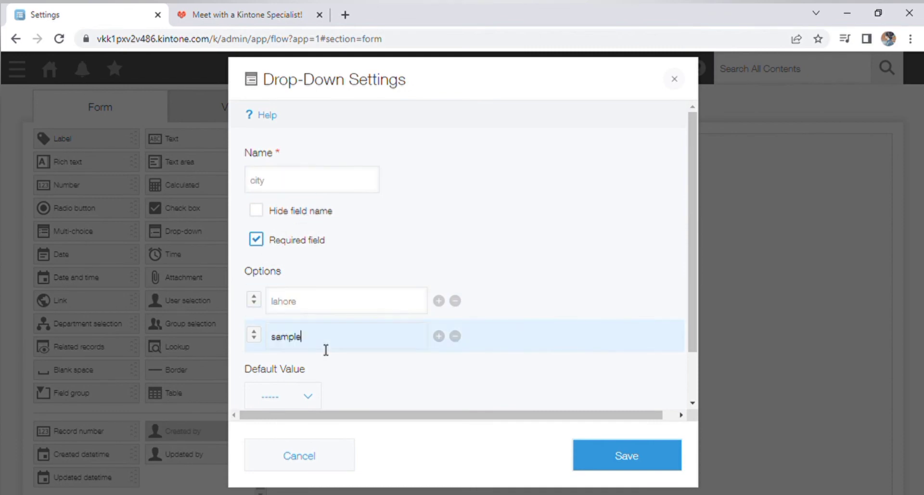
left_click(438, 336)
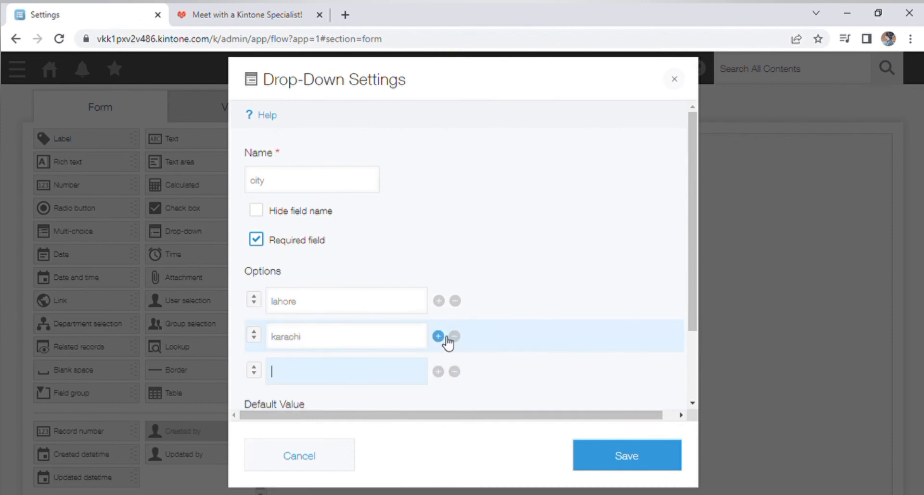
scroll(361, 363, "down", 2)
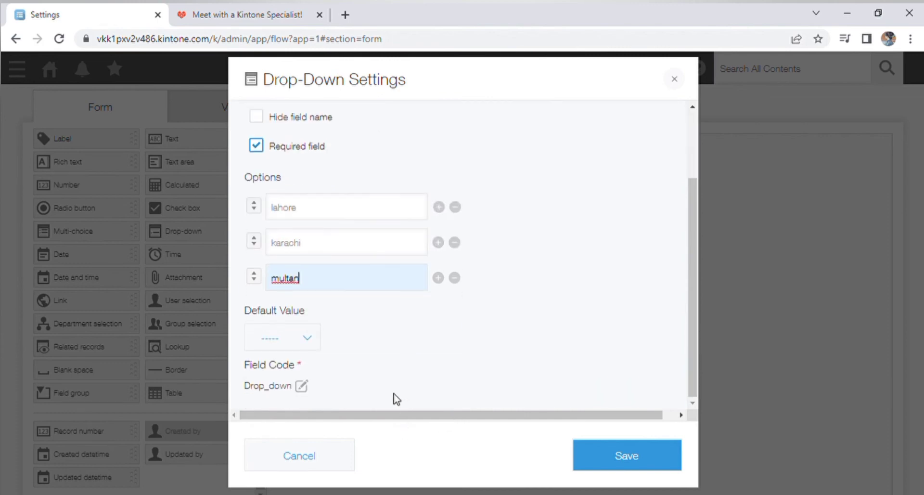
left_click(295, 340)
left_click(287, 388)
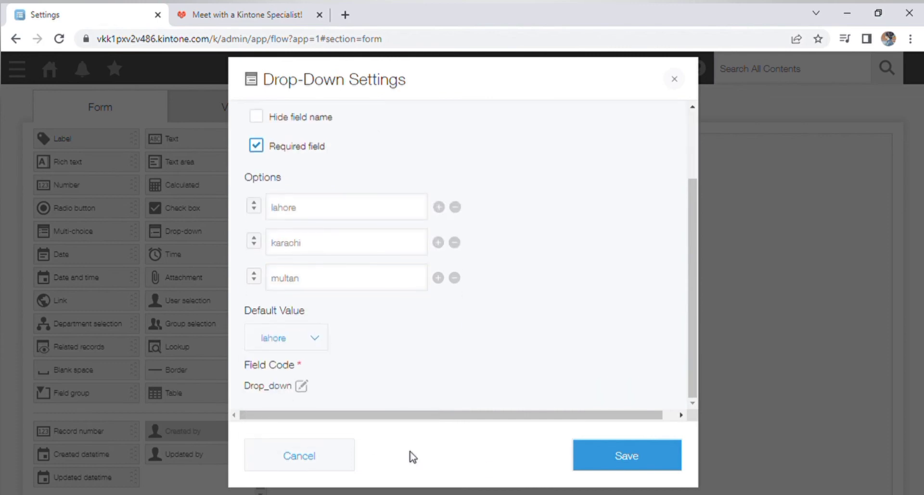
left_click(620, 460)
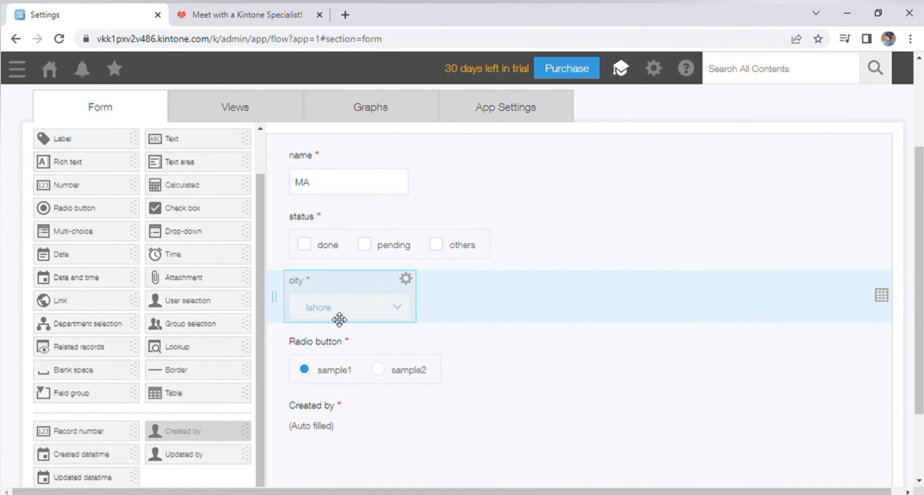
Rename the radio button field to 'gender' with options male, female and other, keeping a horizontal layout.
left_click(433, 338)
left_click(399, 364)
key("ctrl+BackSpace")
key("ctrl+BackSpace")
type("gender")
left_click(356, 280)
key("ctrl+a")
type("male")
left_click(330, 315)
key("ctrl+a")
type("female")
key("Return")
type("other")
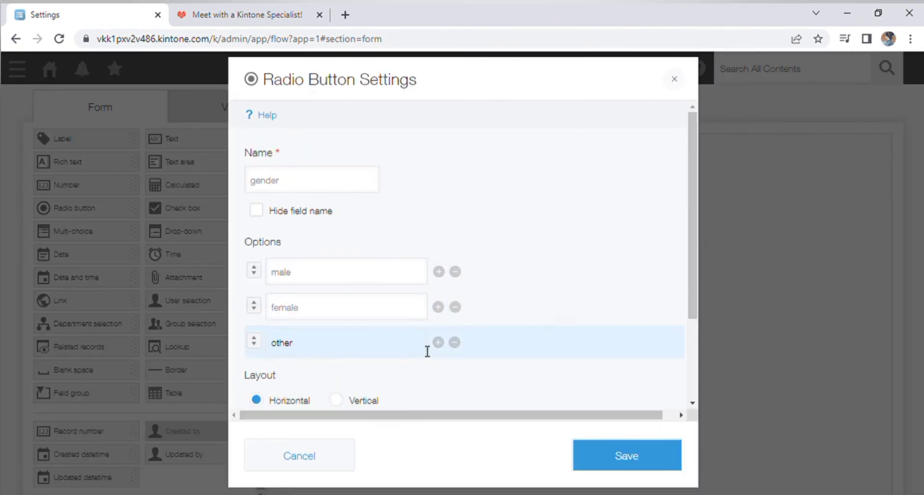
left_click(336, 399)
left_click(256, 399)
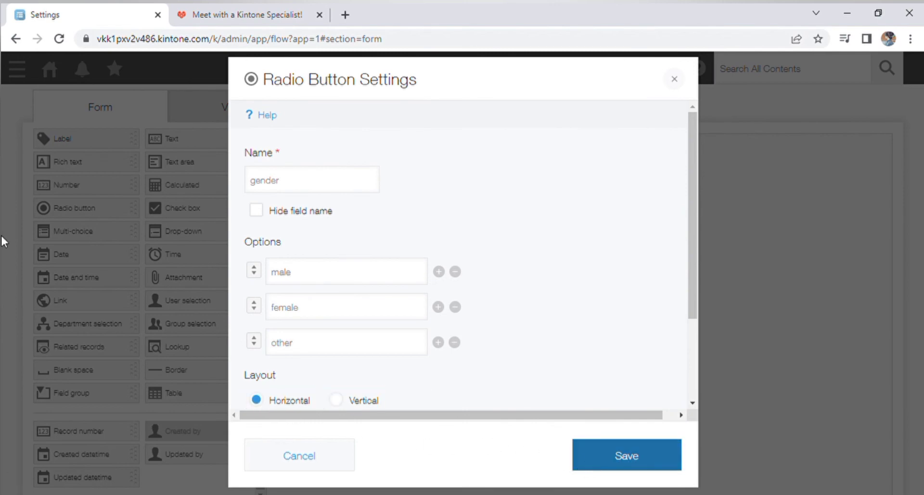
left_click(626, 456)
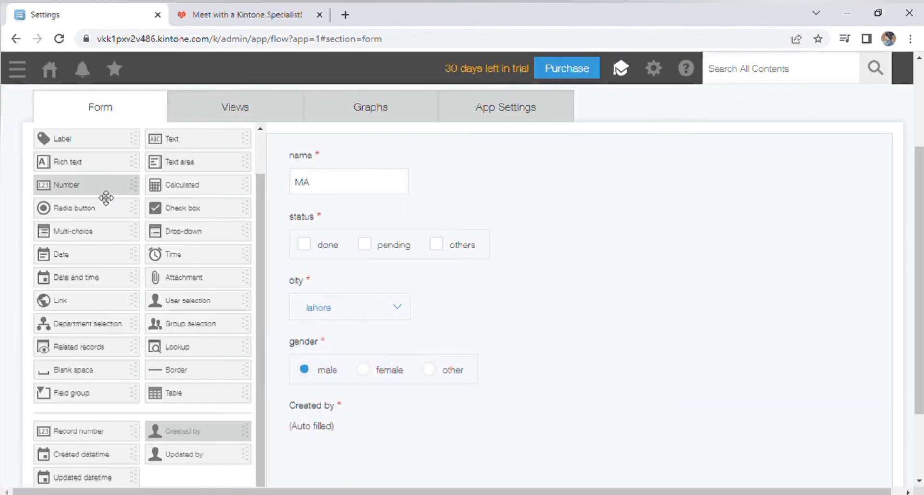
Add a required multi-choice 'department' field beside name with options bscs, education, pychoogy and other.
left_click_drag(109, 238, 712, 185)
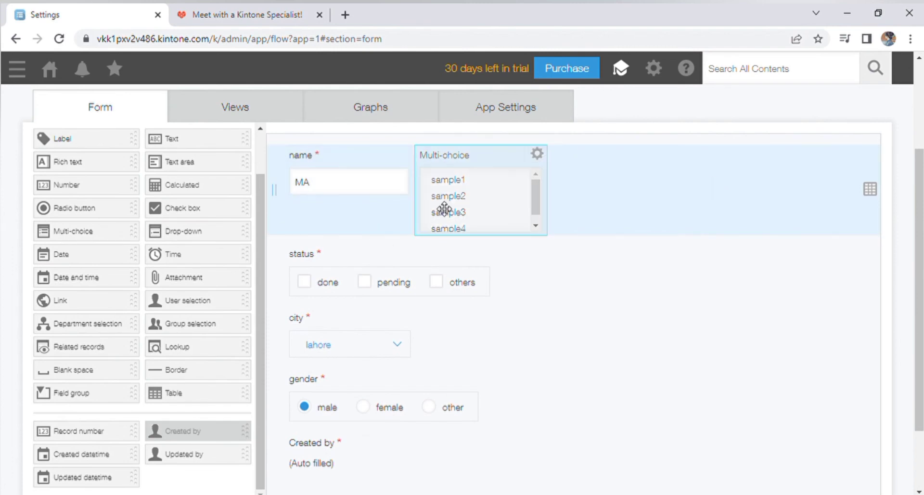
left_click(536, 153)
left_click(509, 179)
key("BackSpace")
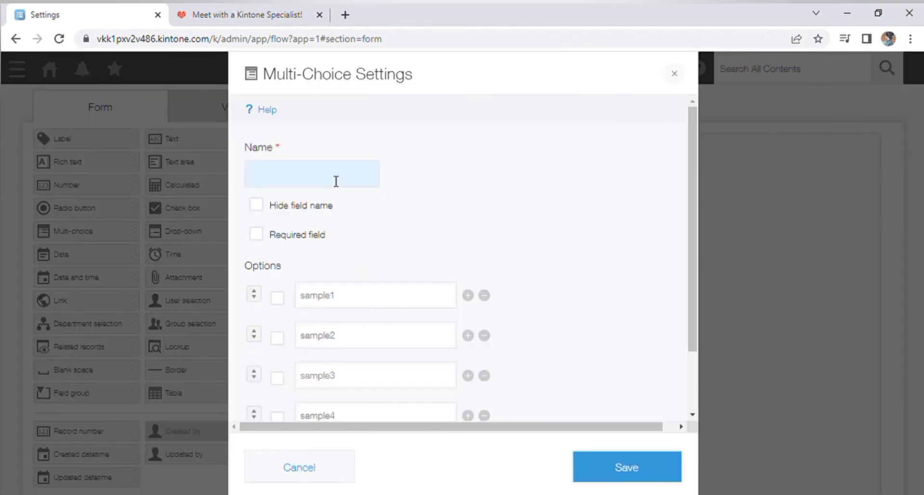
left_click(256, 233)
left_click(398, 303)
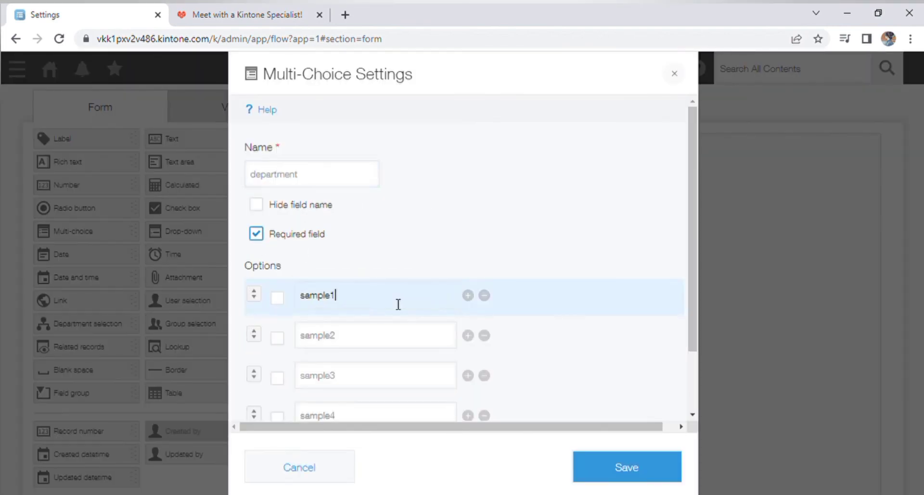
left_click(403, 343)
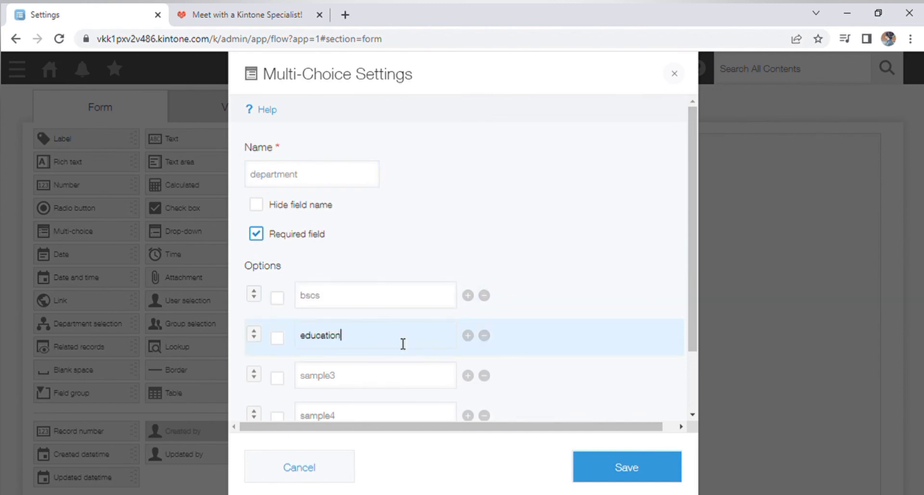
left_click(370, 381)
key("BackSpace")
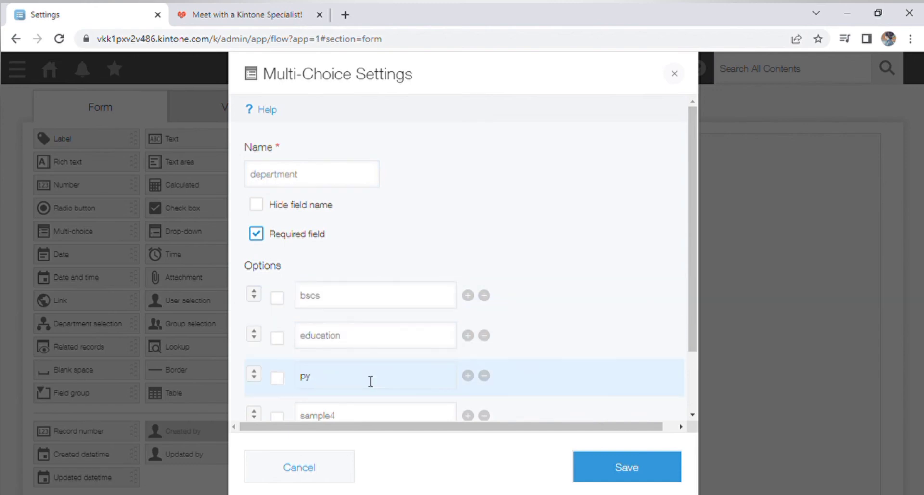
left_click(371, 418)
key("BackSpace")
left_click(606, 471)
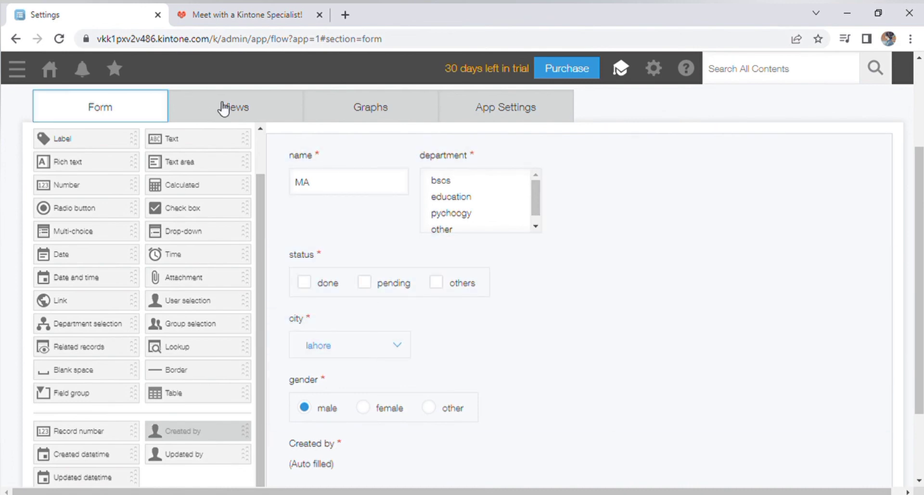
left_click(222, 108)
Save the form, start a new view, and add Record number and name as columns.
left_click(536, 118)
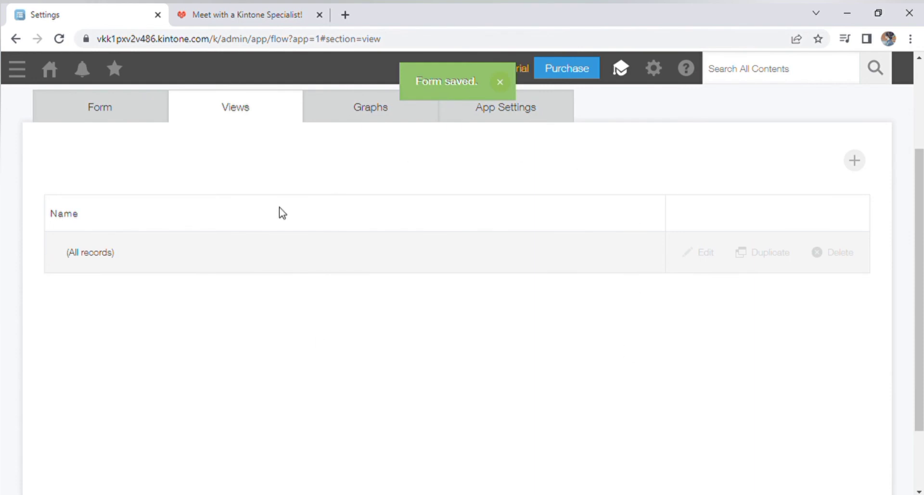
left_click(850, 162)
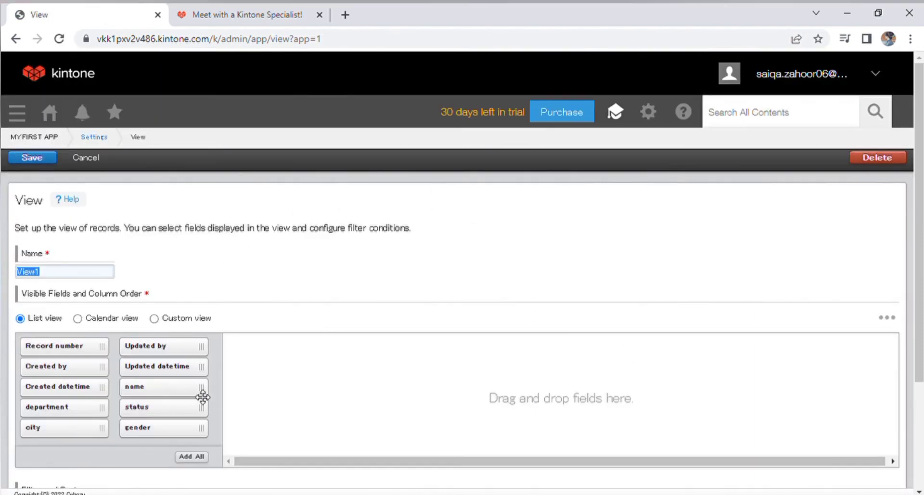
left_click_drag(88, 351, 336, 384)
left_click_drag(131, 385, 443, 404)
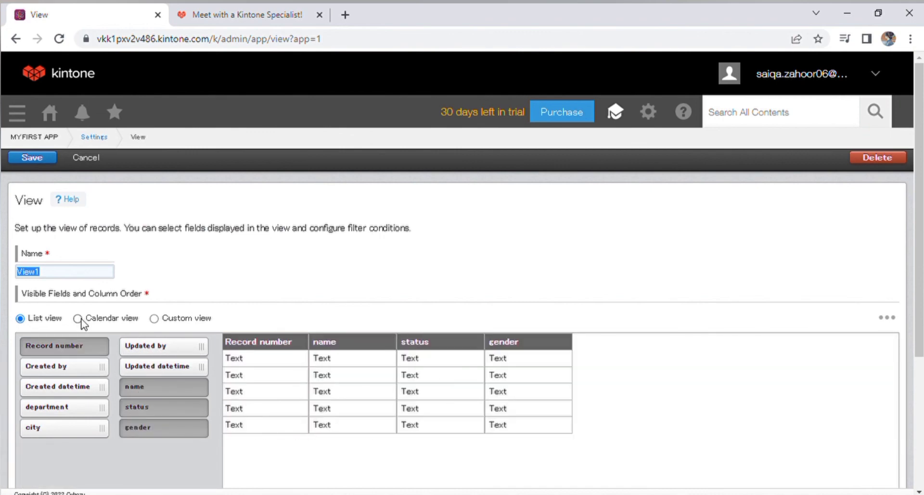
Try the calendar and custom layouts, then return the view to a list layout.
left_click(77, 318)
left_click(154, 319)
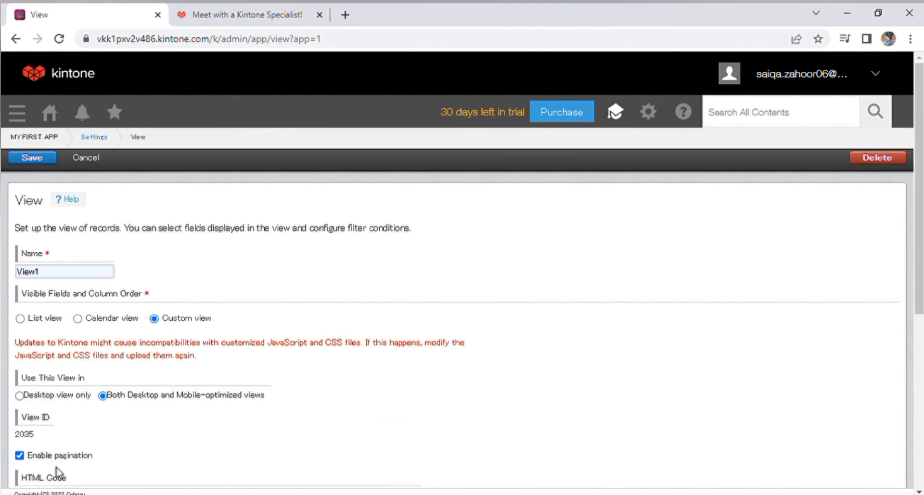
scroll(62, 469, "down", 1)
left_click_drag(64, 414, 10, 417)
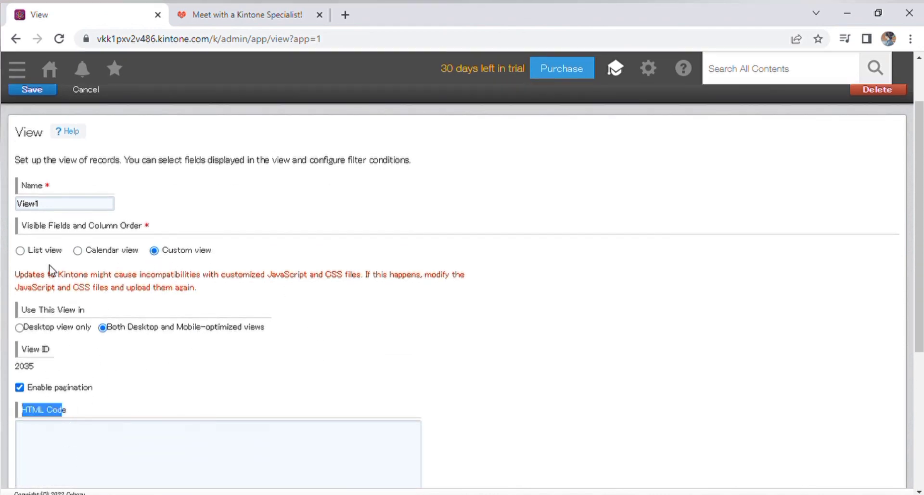
left_click(20, 251)
Add filter conditions on department and city, then clear all the conditions.
scroll(166, 387, "down", 2)
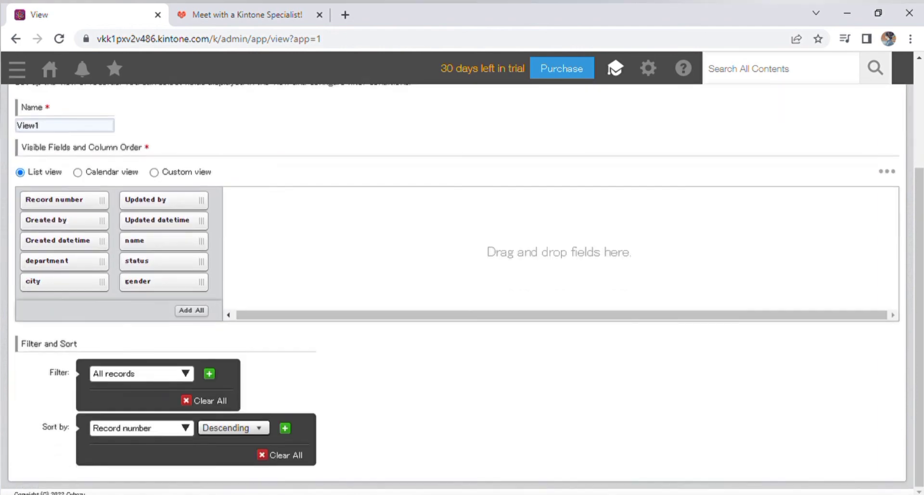
left_click(185, 374)
left_click(131, 309)
left_click(423, 374)
scroll(238, 420, "down", 3)
left_click(169, 357)
left_click(172, 330)
scroll(260, 285, "down", 2)
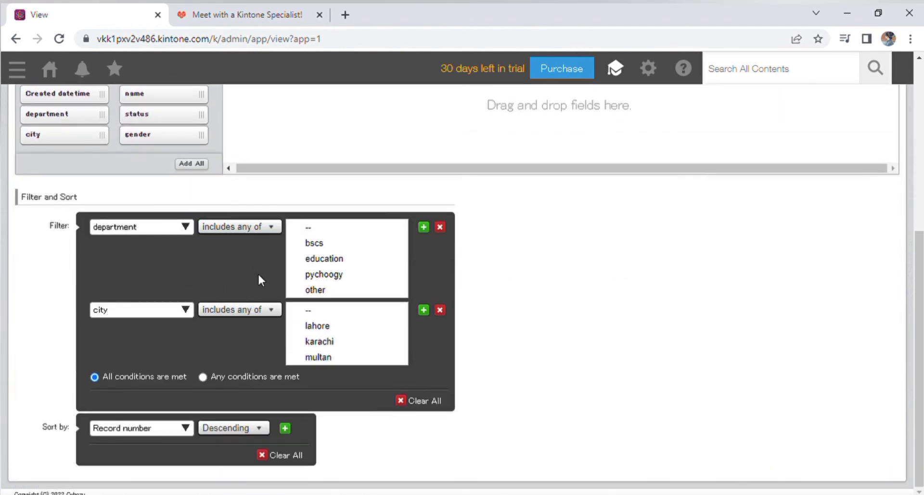
left_click(418, 401)
Try sorting the view by name ascending, then reset the filter and sort to defaults.
left_click(140, 427)
left_click(159, 377)
left_click(234, 427)
left_click(226, 442)
left_click(280, 473)
Attempt to save the list view twice, then dismiss the required-field error banner.
scroll(313, 166, "up", 4)
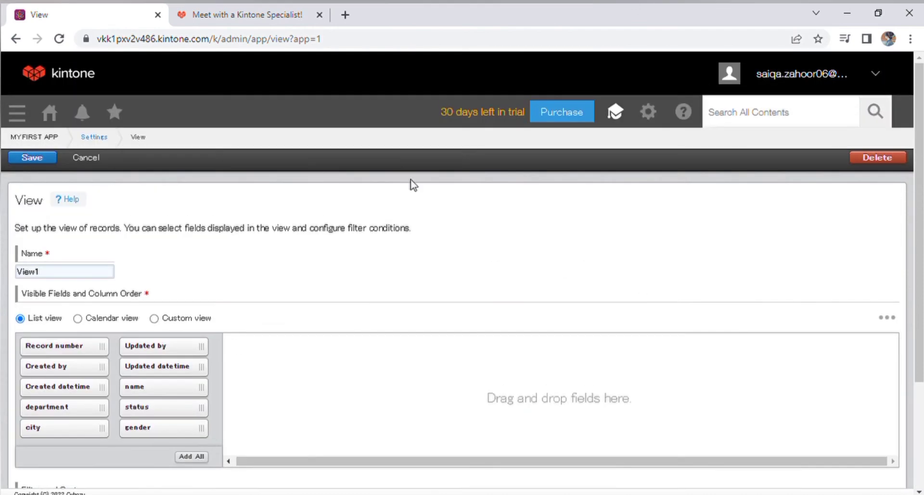
left_click(31, 159)
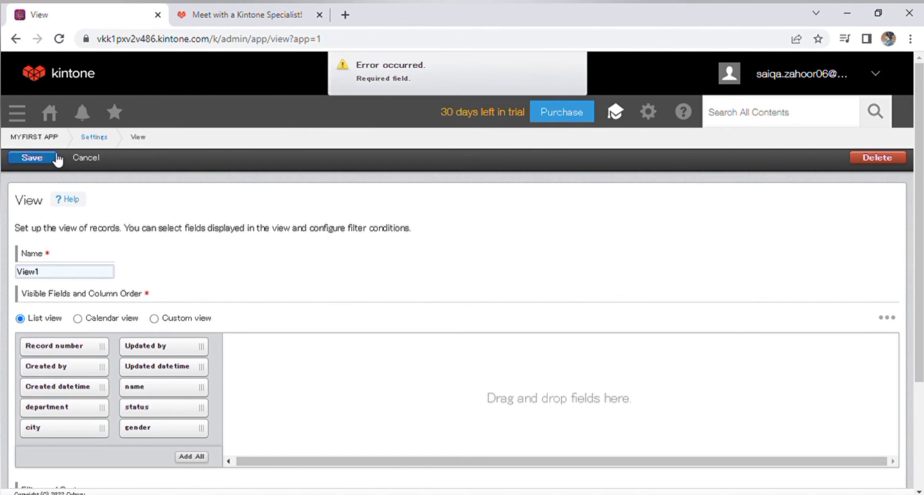
left_click(32, 158)
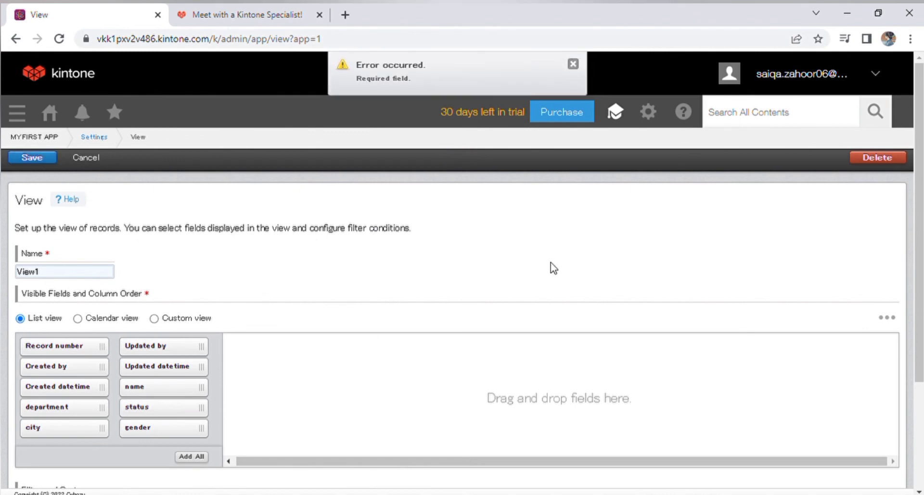
left_click(578, 73)
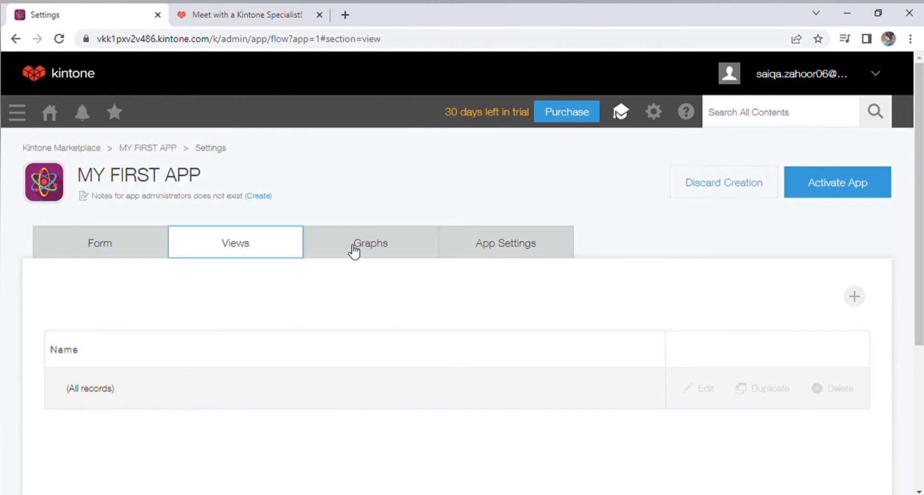
left_click(354, 249)
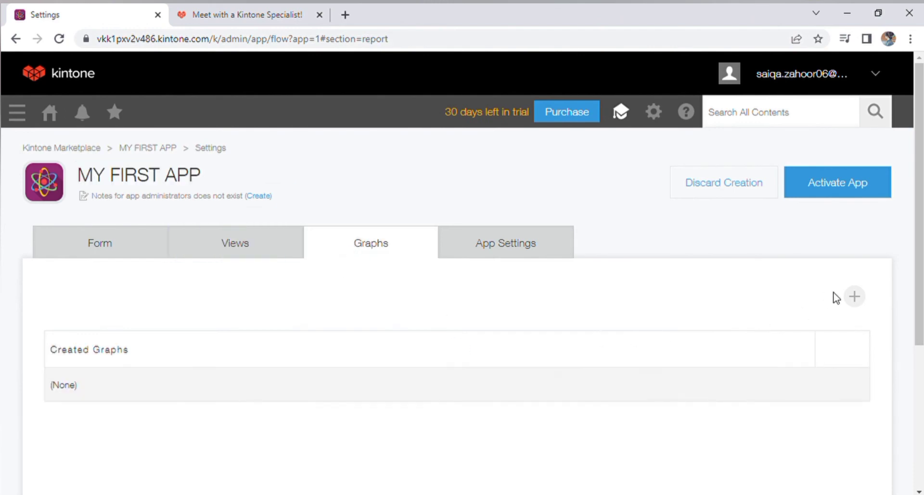
left_click(854, 297)
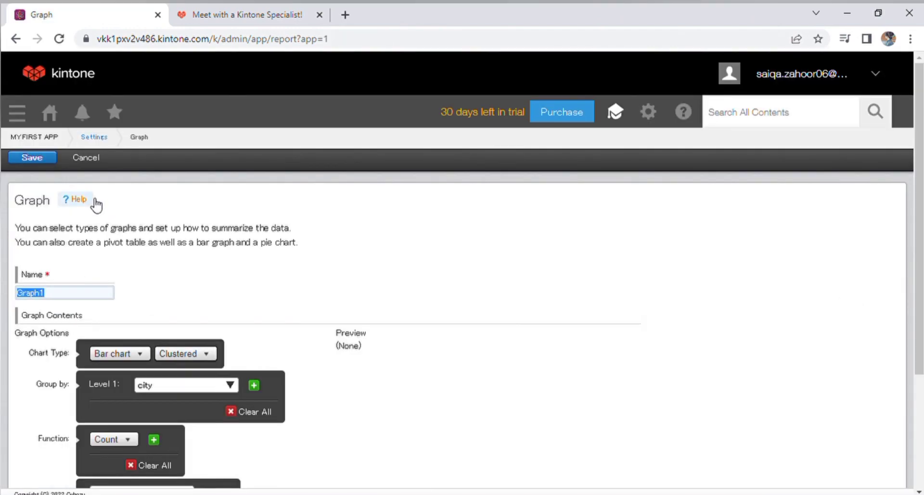
scroll(85, 194, "down", 3)
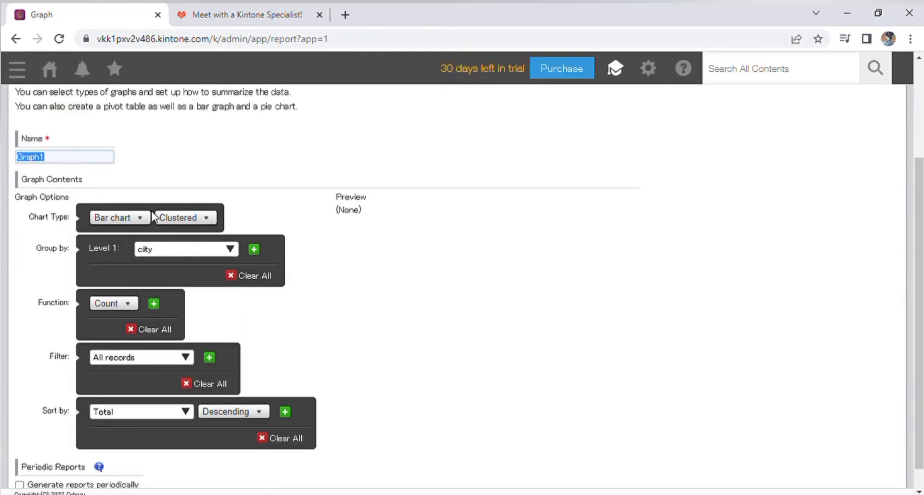
left_click(117, 218)
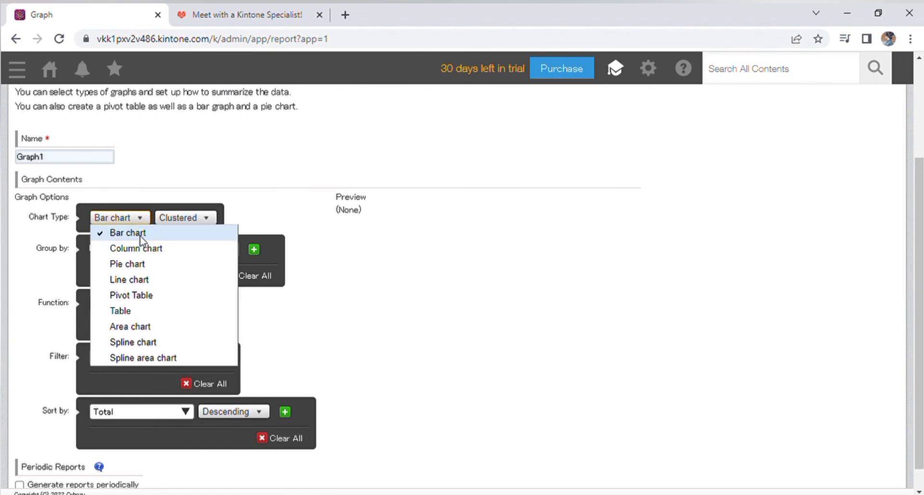
left_click(151, 267)
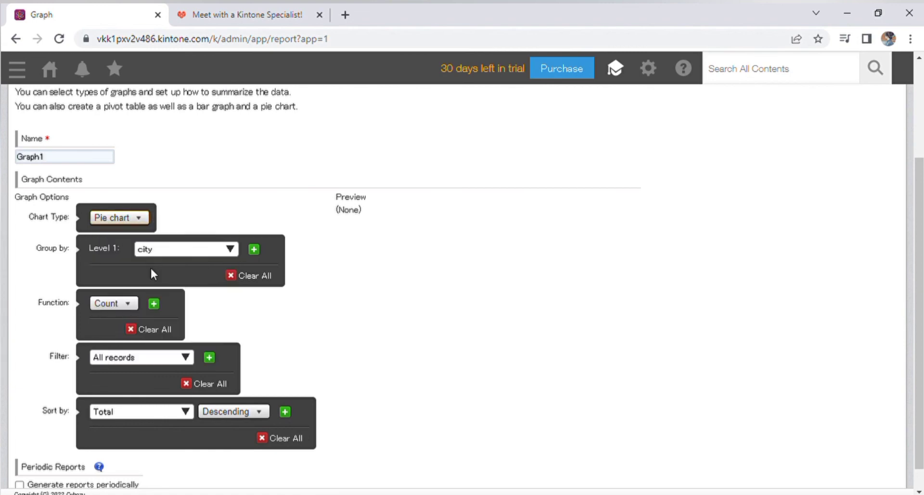
left_click(174, 252)
left_click(216, 289)
left_click(254, 249)
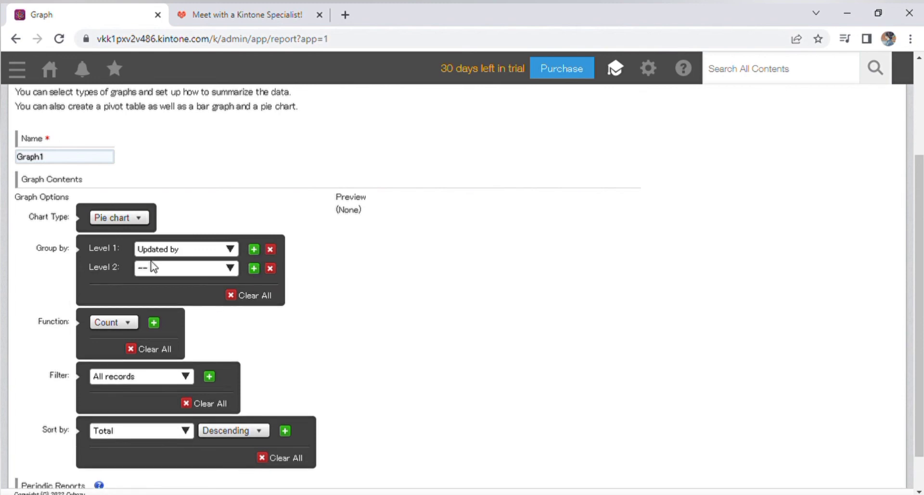
left_click(254, 268)
left_click(185, 267)
left_click(230, 288)
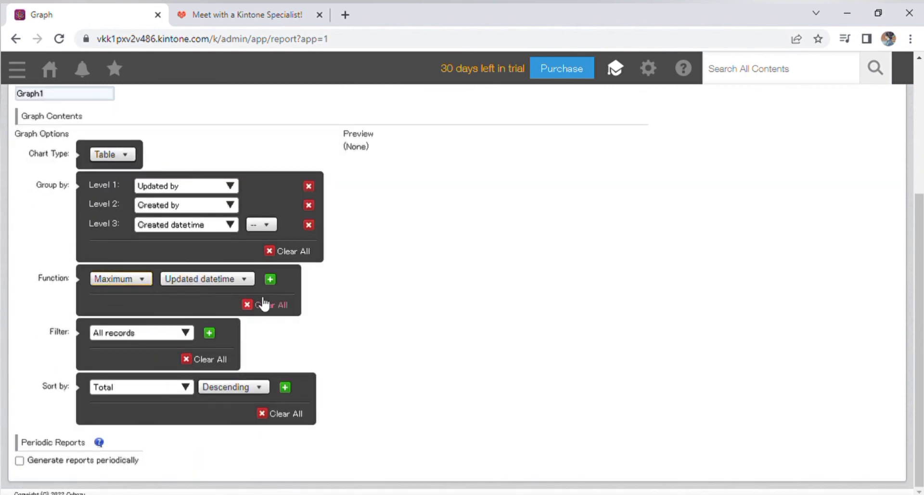
left_click(270, 279)
left_click(270, 299)
left_click(115, 317)
left_click(114, 327)
scroll(241, 289, "down", 1)
left_click(140, 330)
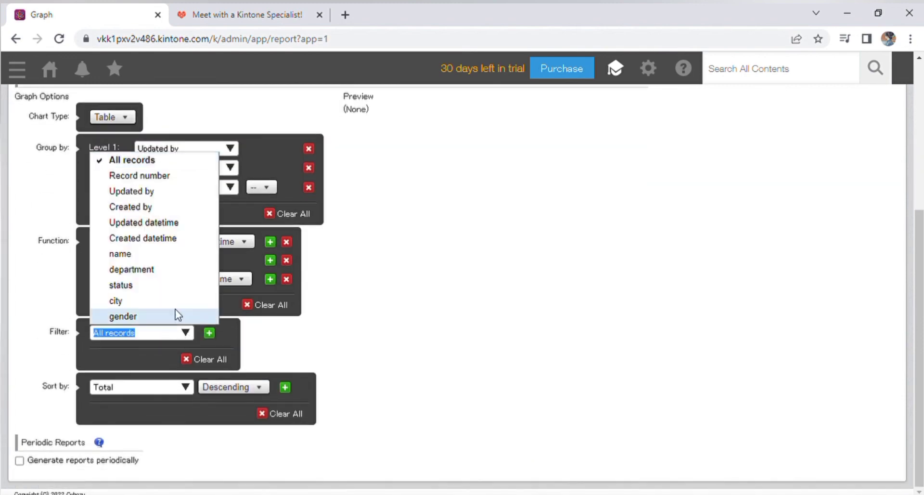
left_click(175, 303)
left_click(139, 387)
left_click(168, 435)
scroll(26, 185, "up", 6)
left_click(85, 160)
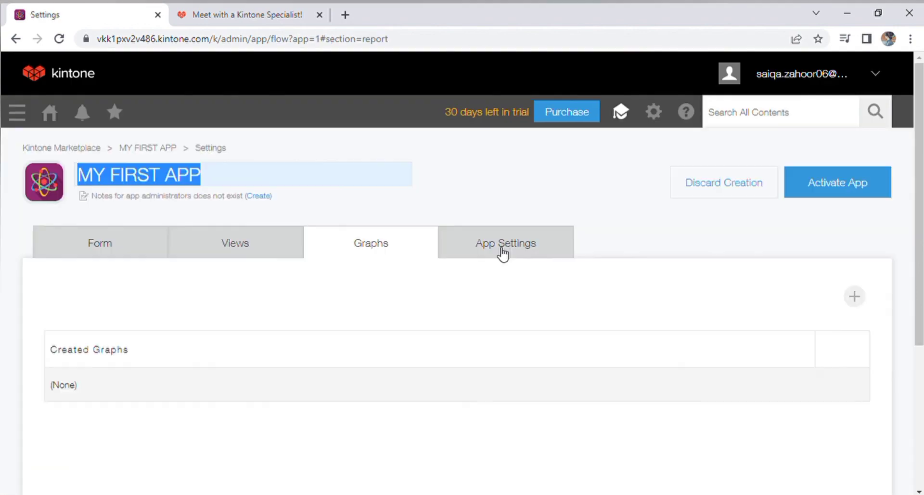
Show the App Settings options and scroll through the app-wide settings list.
left_click(501, 249)
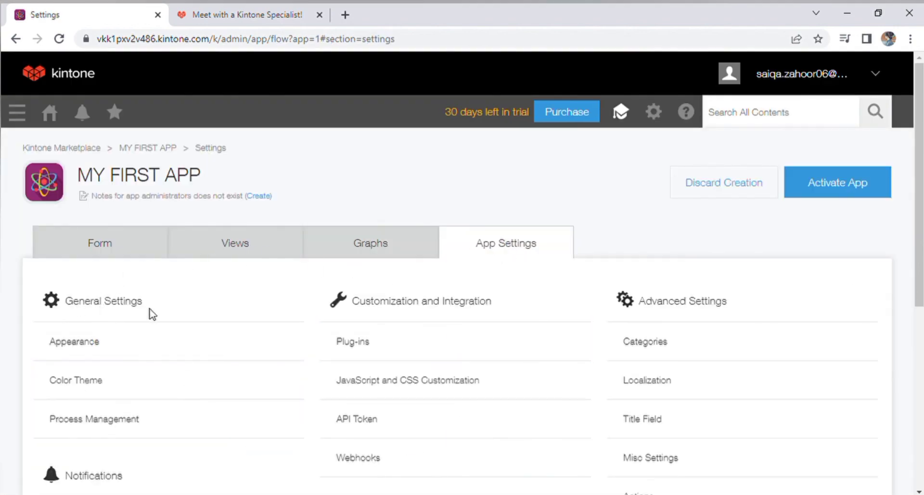
scroll(157, 313, "down", 1)
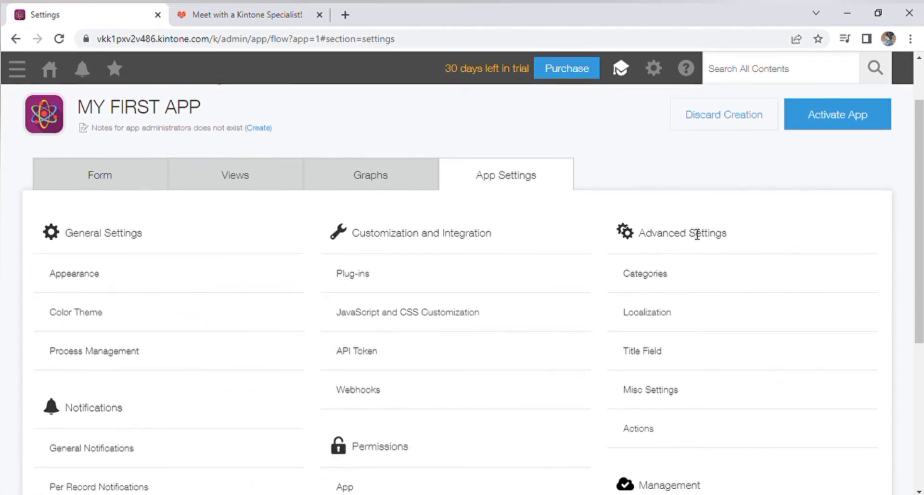
scroll(697, 236, "down", 3)
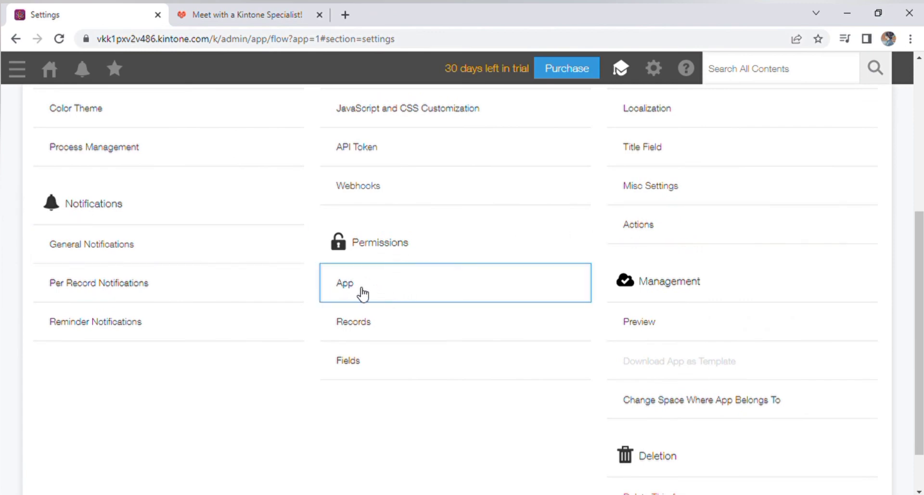
scroll(563, 381, "down", 1)
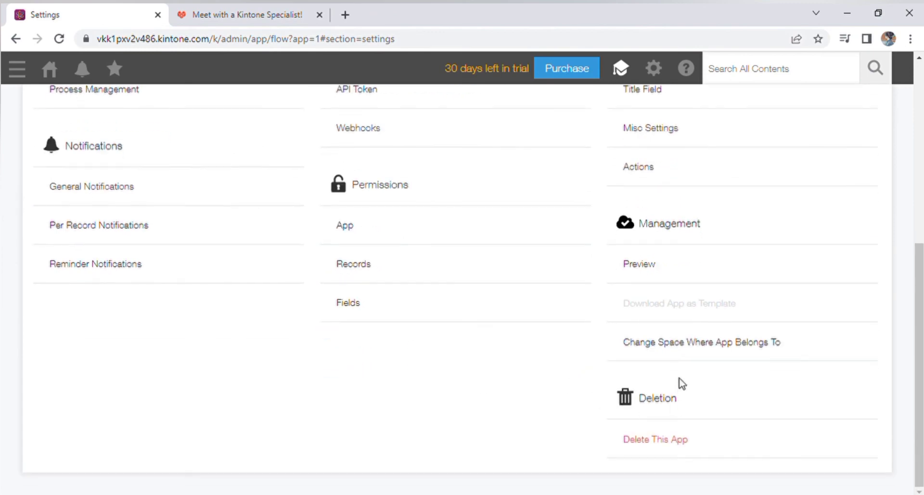
Browse the bookmark list's Apps, search-results and other bookmark tabs.
scroll(673, 453, "up", 10)
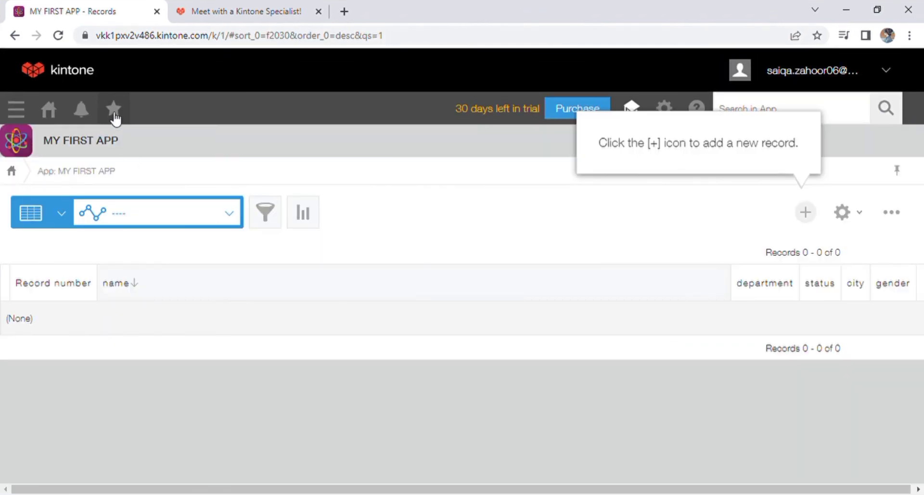
left_click(114, 110)
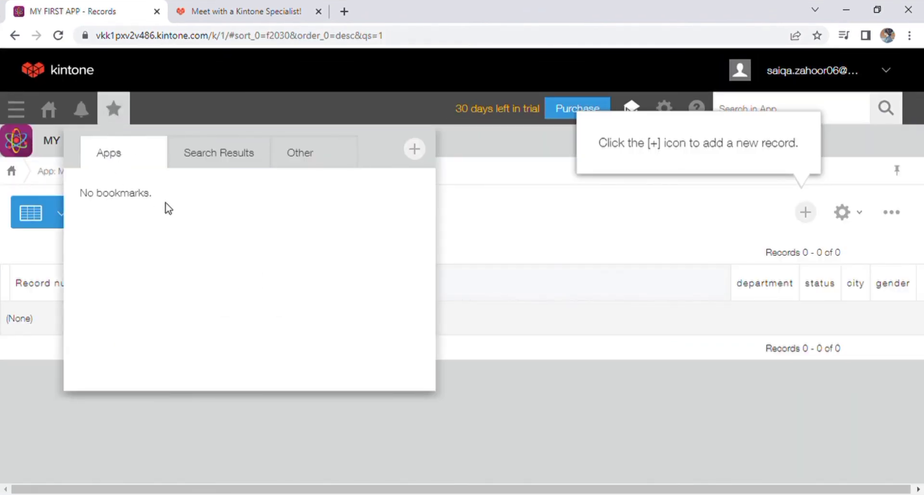
left_click(211, 166)
left_click(289, 159)
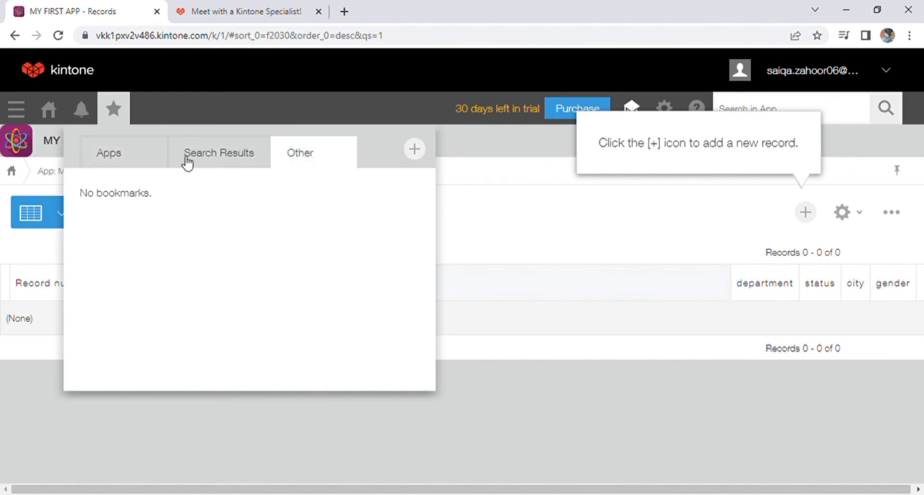
left_click(133, 159)
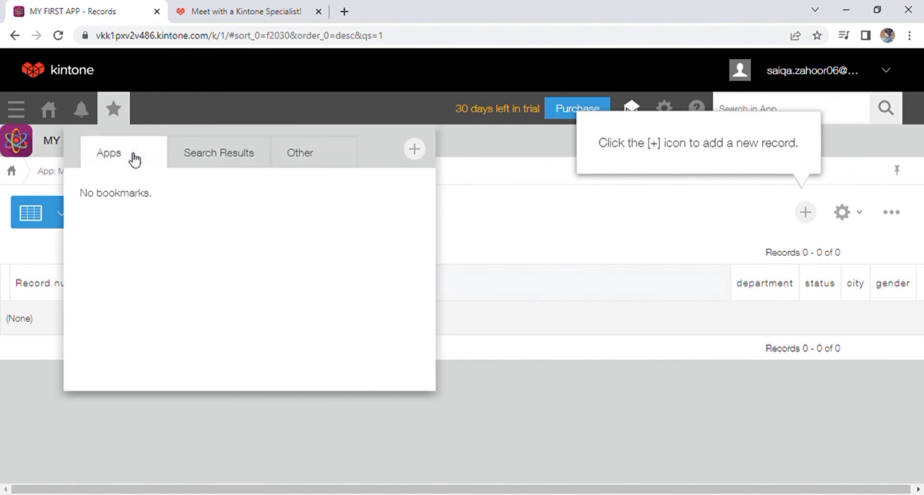
Bookmark the current records page under its suggested name, then go to Notifications.
left_click(415, 150)
triple_click(451, 312)
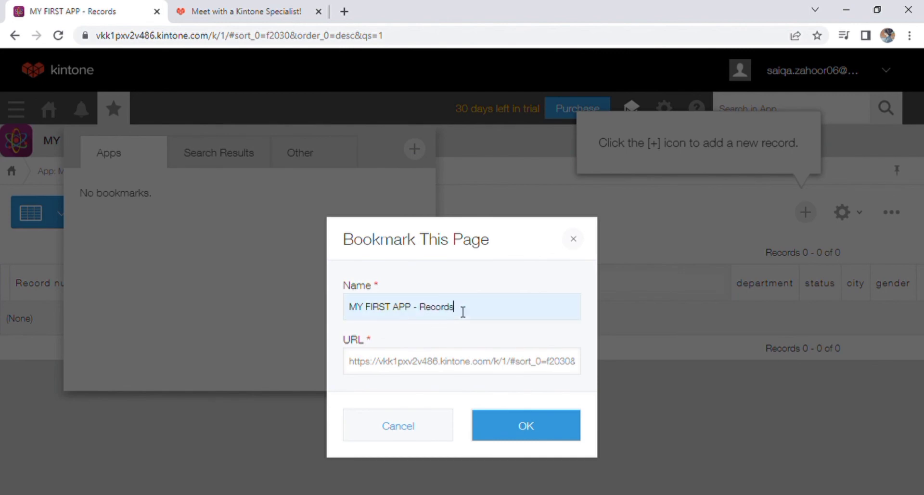
left_click_drag(404, 371, 542, 362)
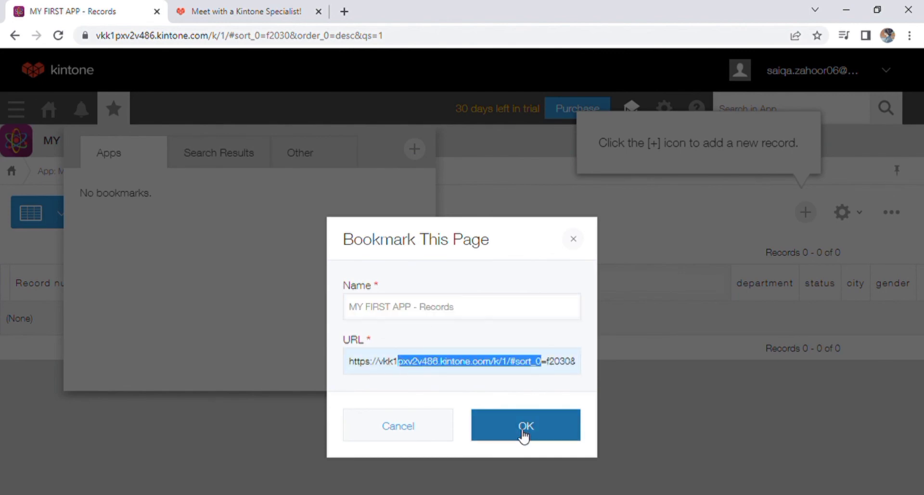
left_click(577, 239)
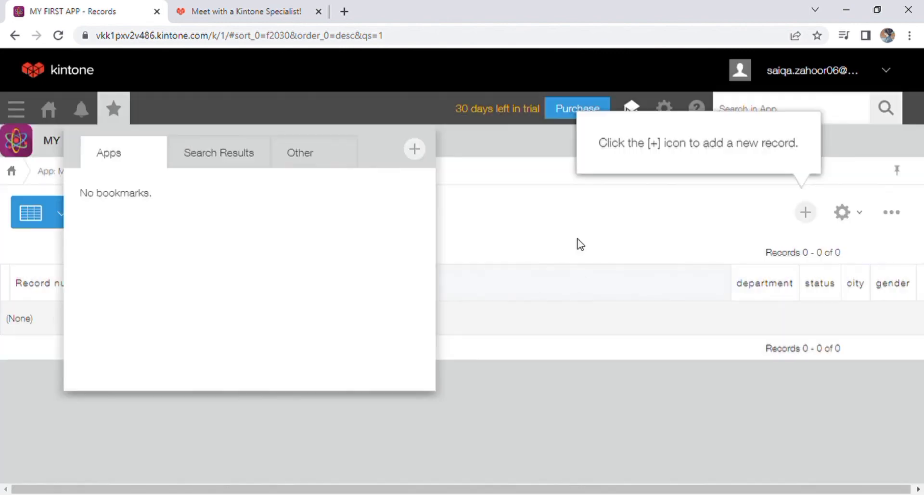
left_click(80, 110)
Open a new notification filter from the To Me choices, then close it.
left_click(259, 193)
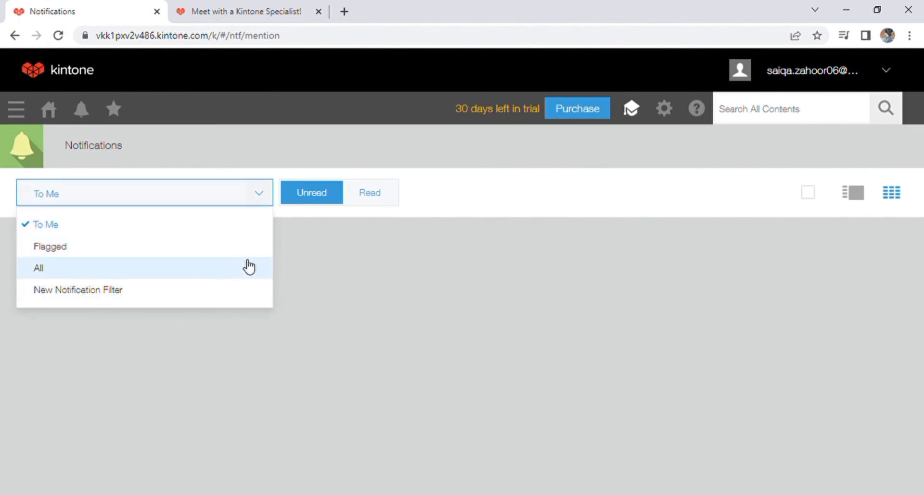
left_click(251, 288)
left_click(202, 99)
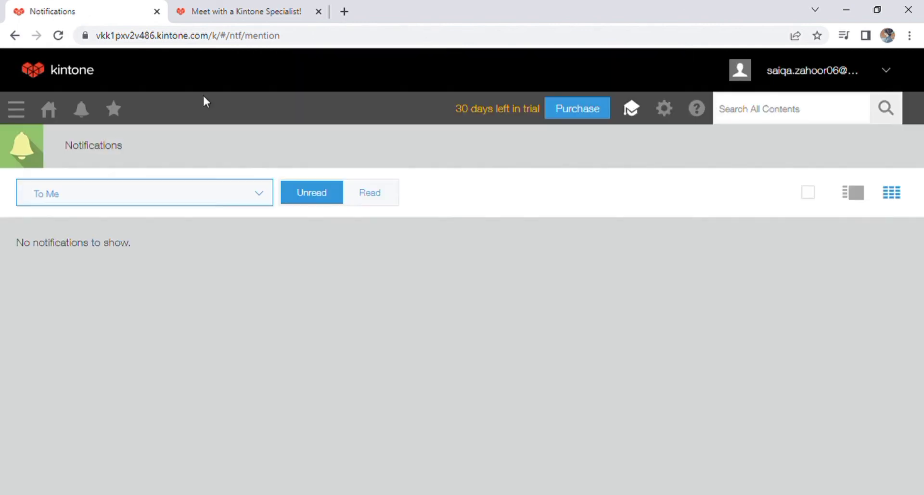
Return to the Portal and browse the Marketplace's options for creating a new app.
left_click(50, 111)
left_click(879, 335)
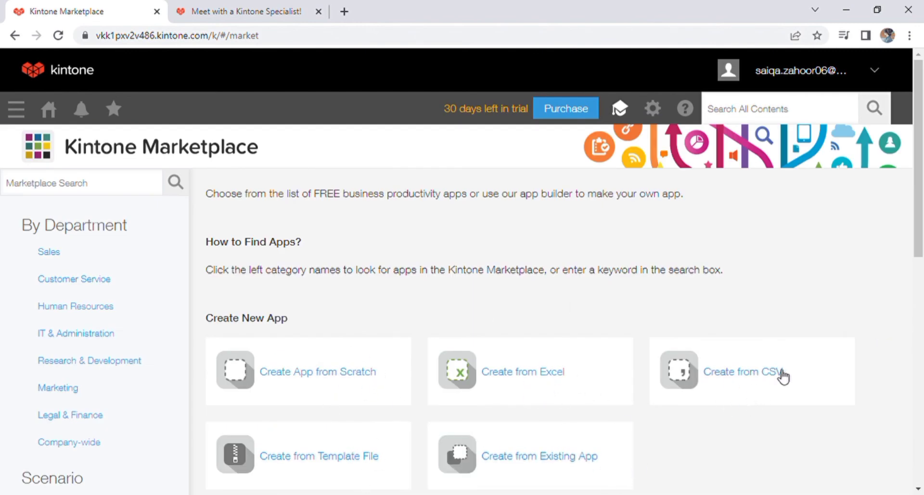
scroll(784, 375, "down", 9)
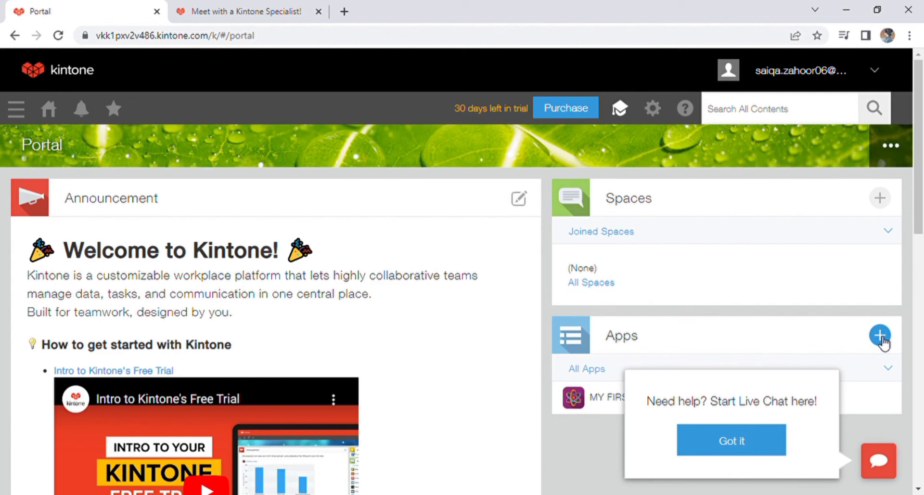
left_click(880, 335)
left_click(880, 335)
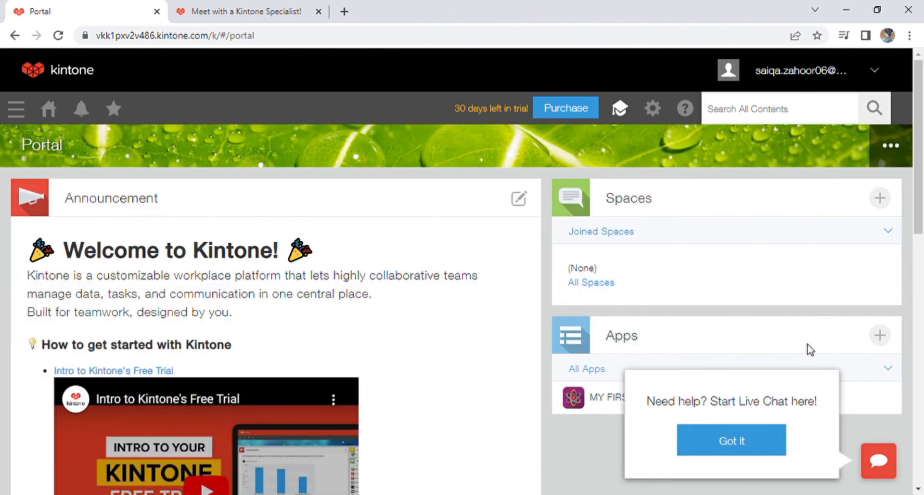